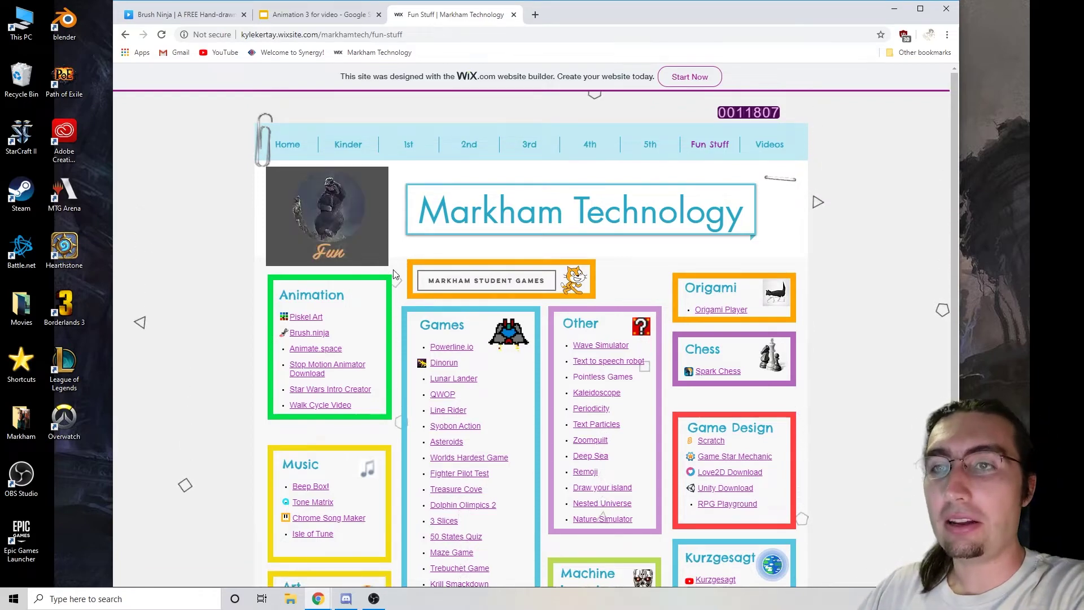
Open the Brush.ninja link from the Animation section of the Fun Stuff page.
mouse_move(683, 151)
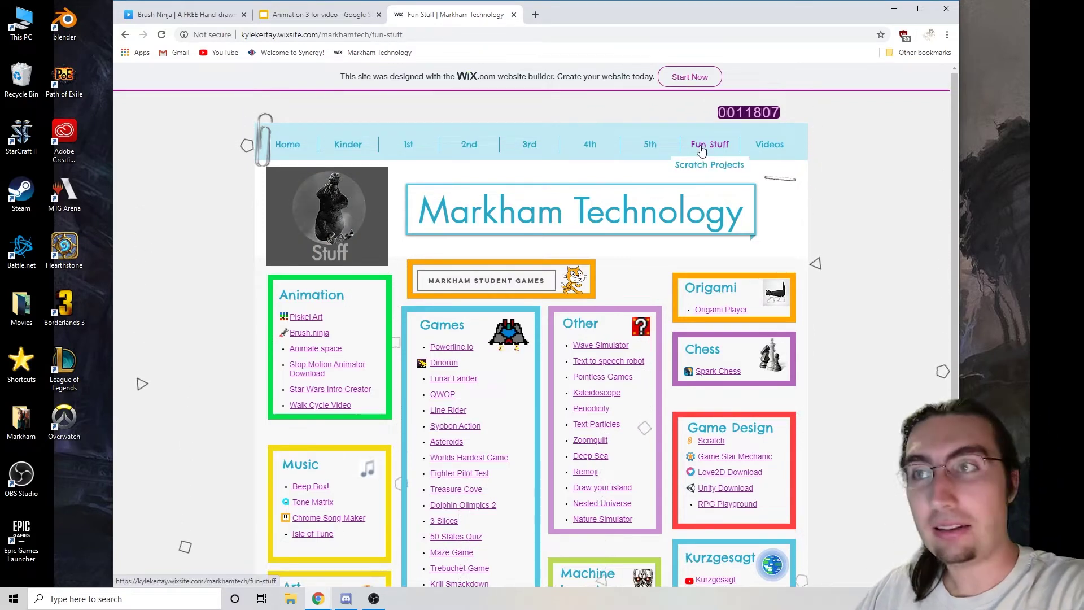
left_click(316, 311)
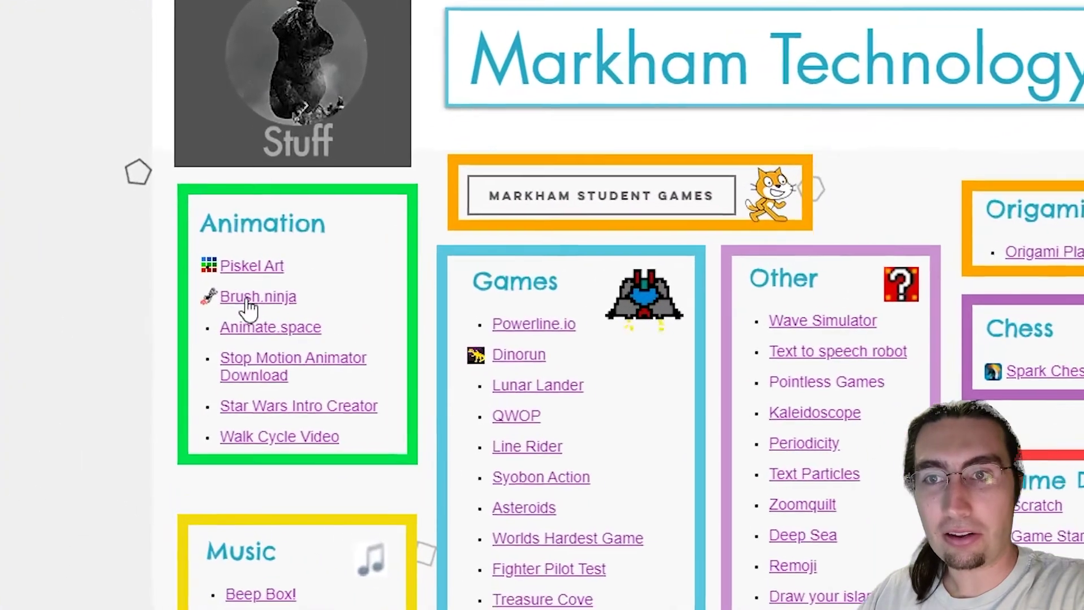
left_click(262, 299)
left_click(263, 316)
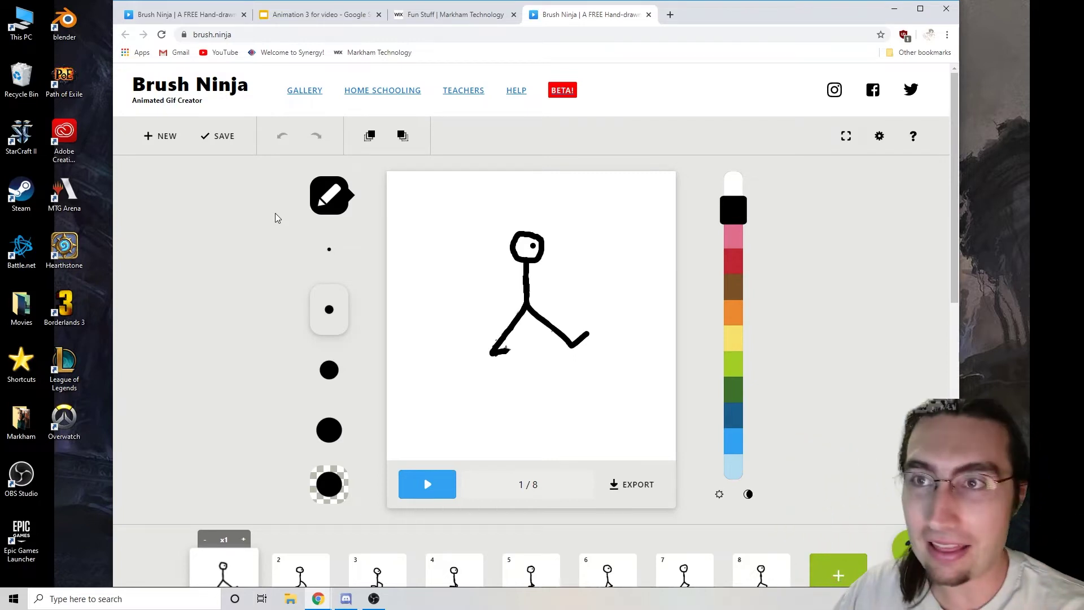
Look over the frames of the walking stick figure animation, then play it and stop playback.
scroll(473, 268, "down", 1)
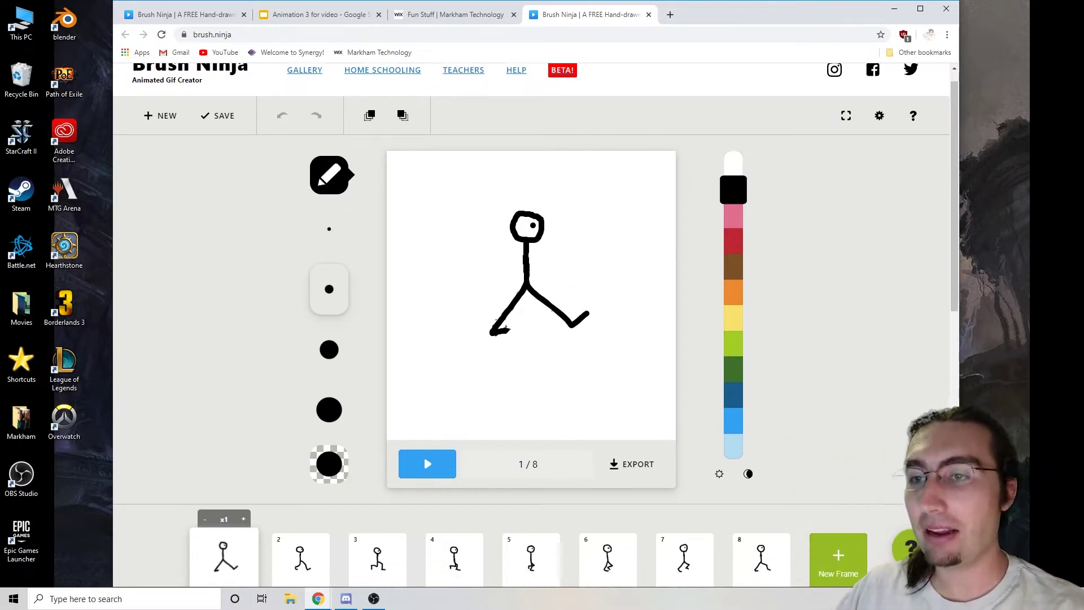
mouse_move(233, 556)
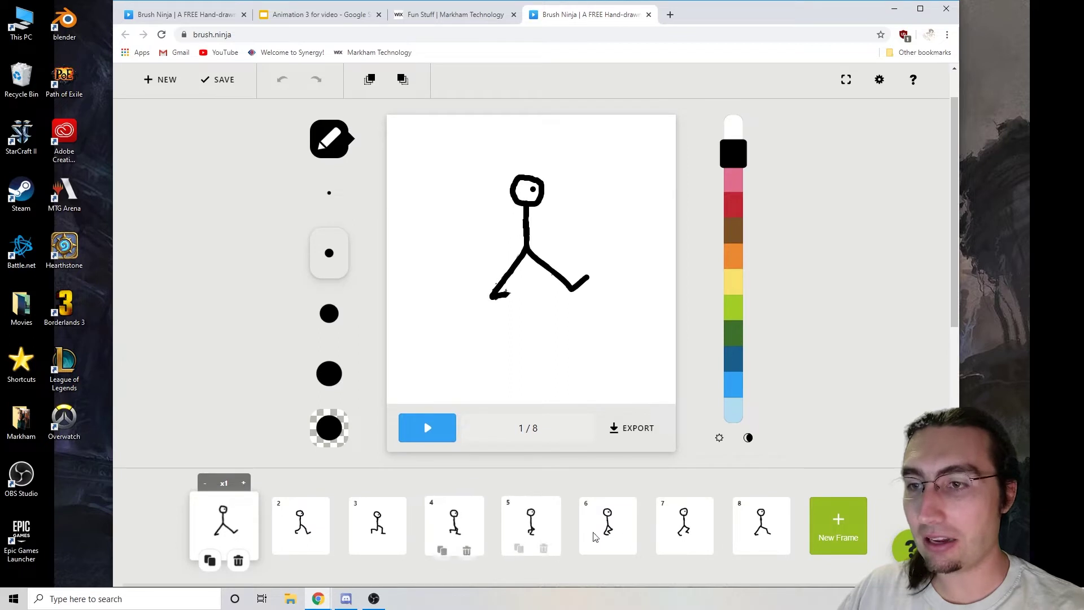
mouse_move(756, 519)
scroll(566, 506, "up", 1)
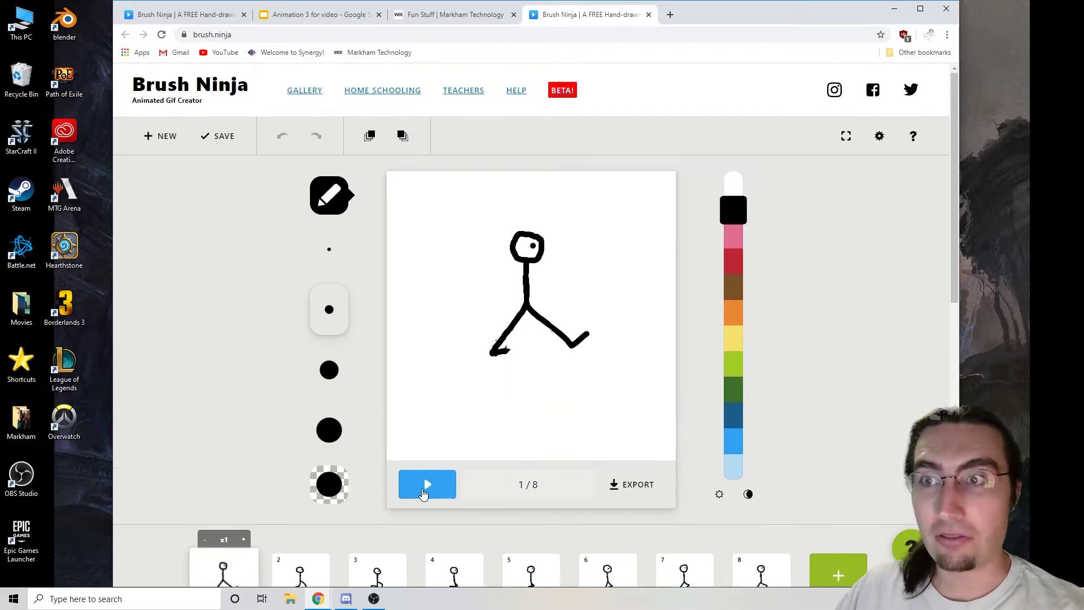
left_click(426, 486)
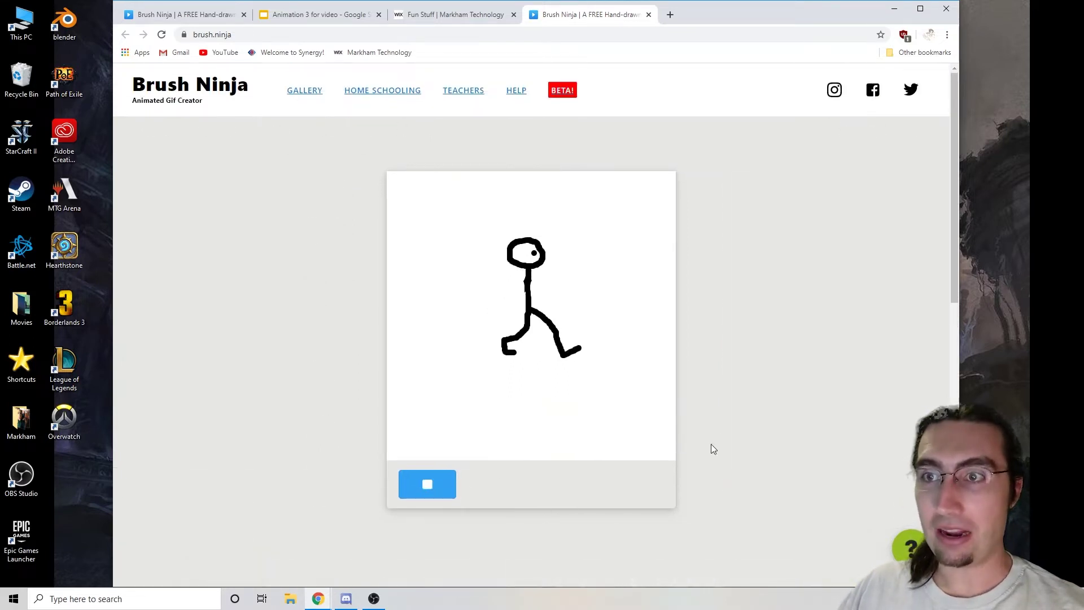
left_click(427, 484)
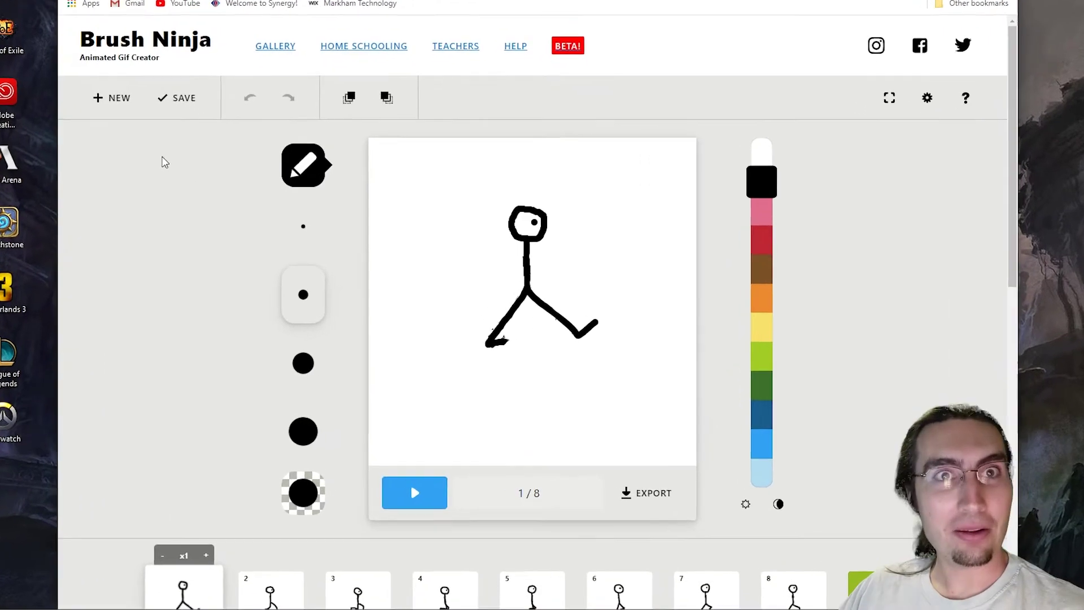
Start a new blank animation and check its frame strip.
left_click(82, 83)
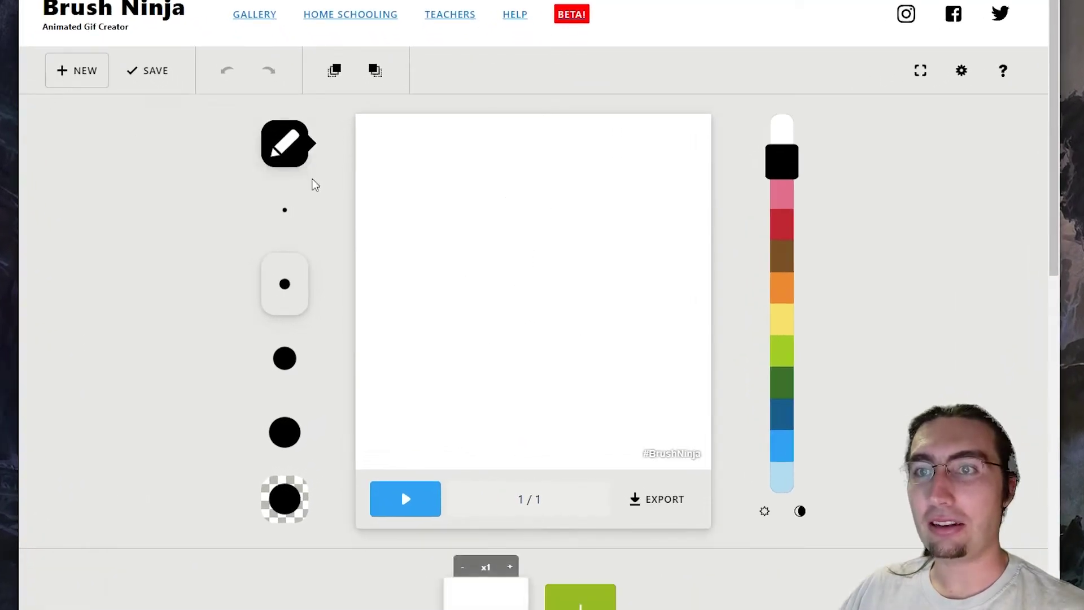
scroll(478, 285, "down", 2)
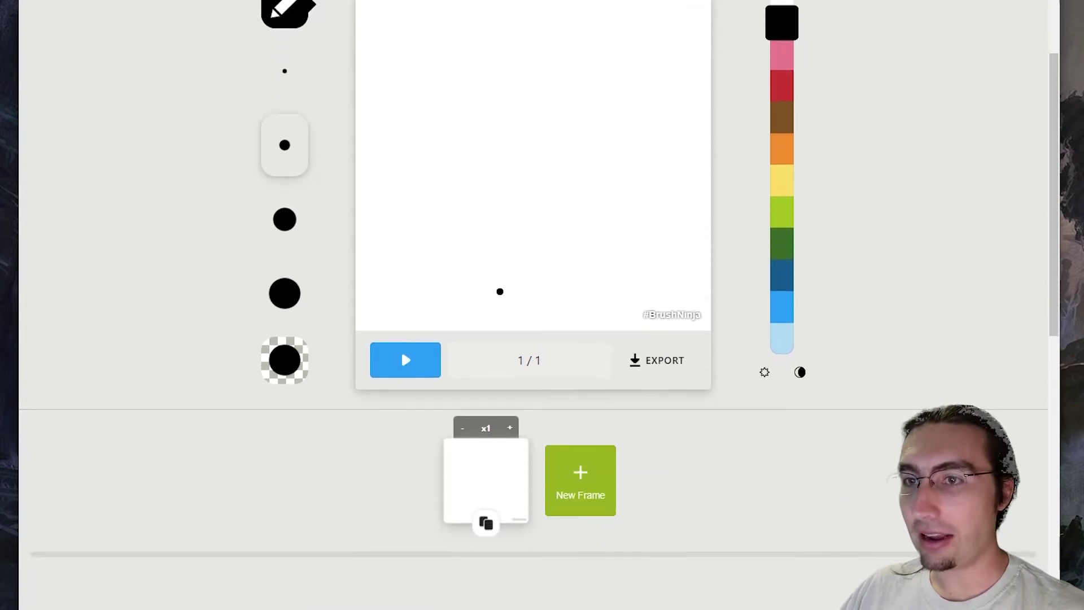
scroll(499, 290, "up", 1)
scroll(456, 180, "up", 1)
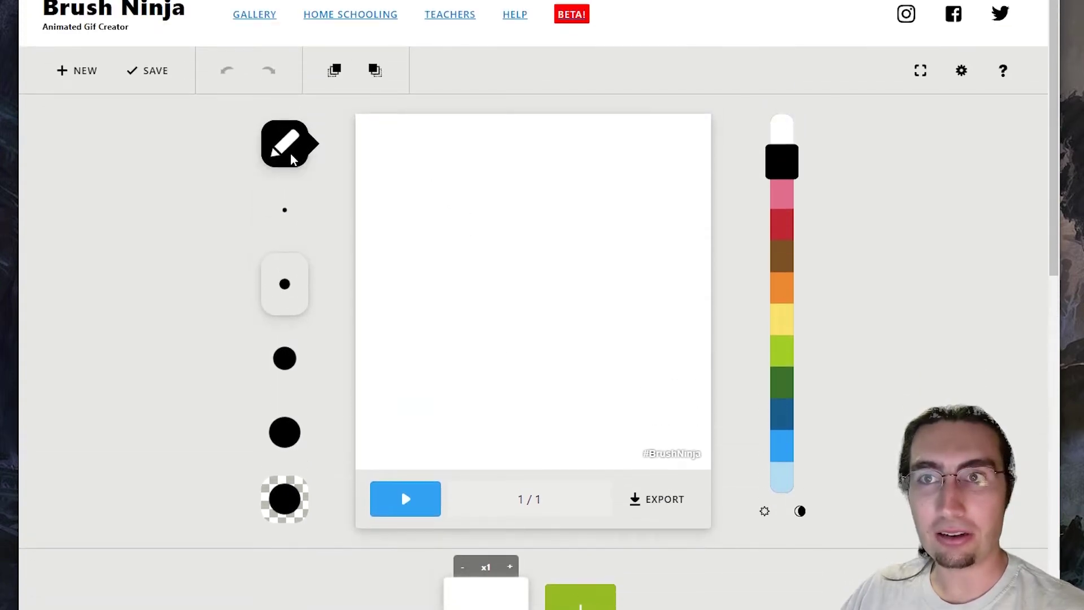
Scribble black pencil strokes over the canvas, switching to thinner brushes down to the smallest size.
left_click(290, 158)
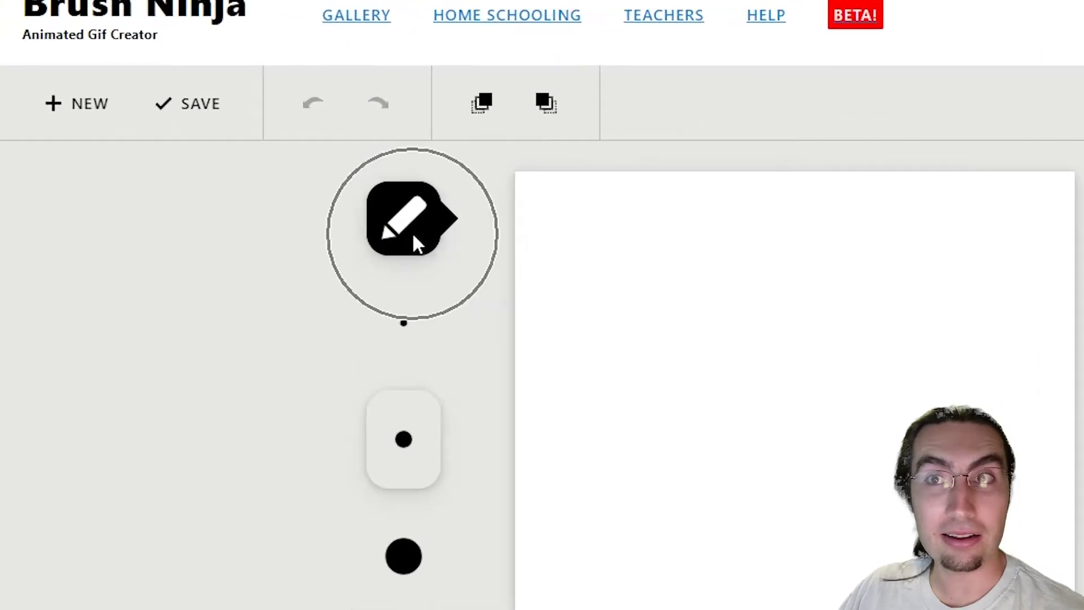
mouse_move(708, 307)
left_mouse_down()
mouse_move(813, 304)
mouse_move(663, 441)
mouse_move(751, 530)
left_mouse_up()
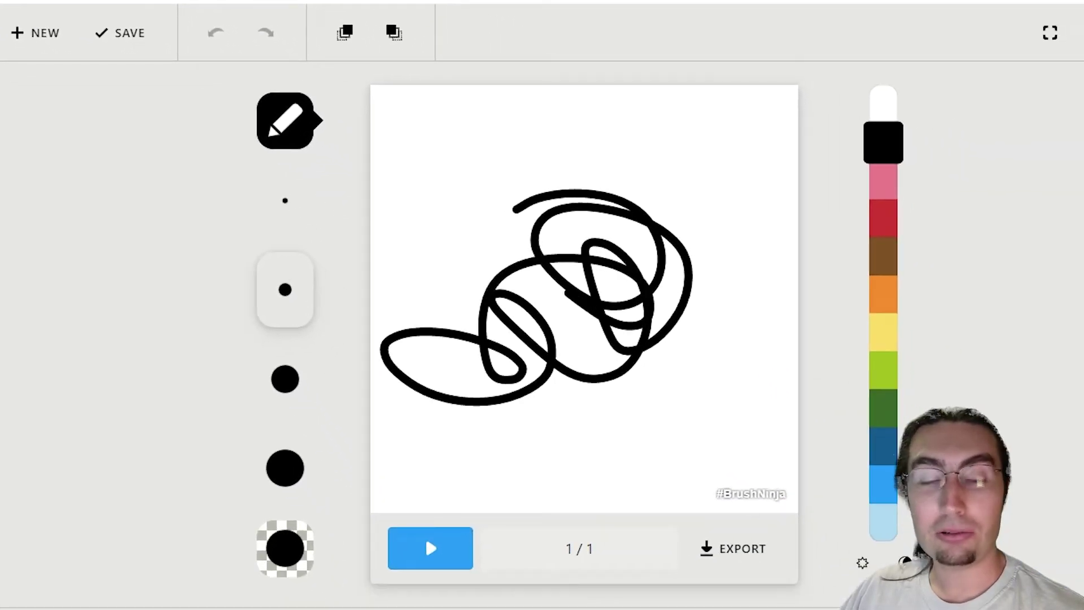
mouse_move(514, 210)
left_mouse_down()
mouse_move(632, 225)
mouse_move(559, 231)
left_mouse_up()
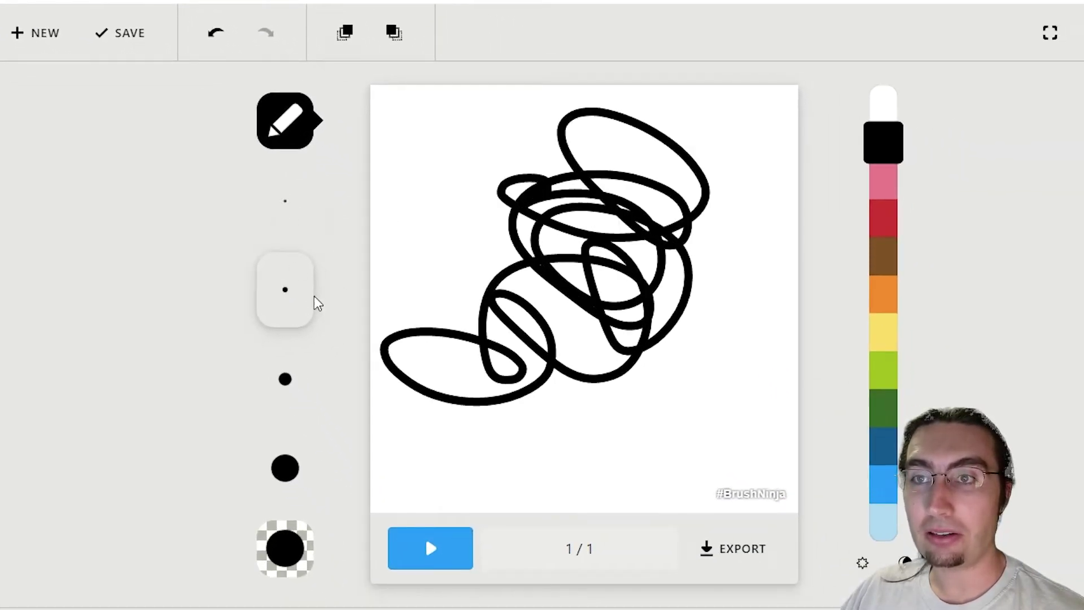
left_click_drag(497, 192, 442, 191)
left_click(288, 214)
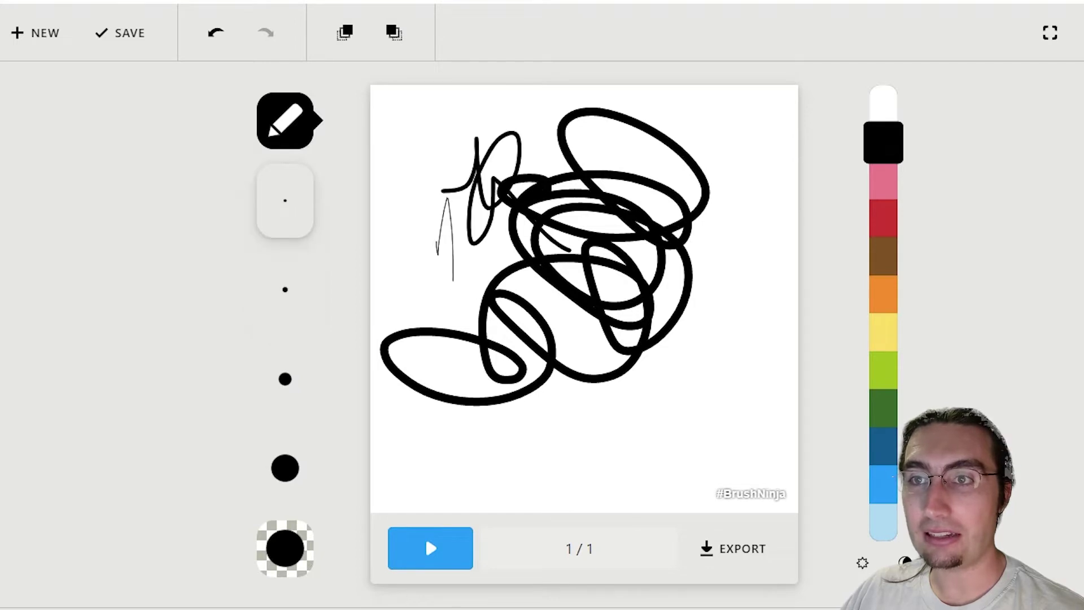
left_click_drag(451, 277, 500, 336)
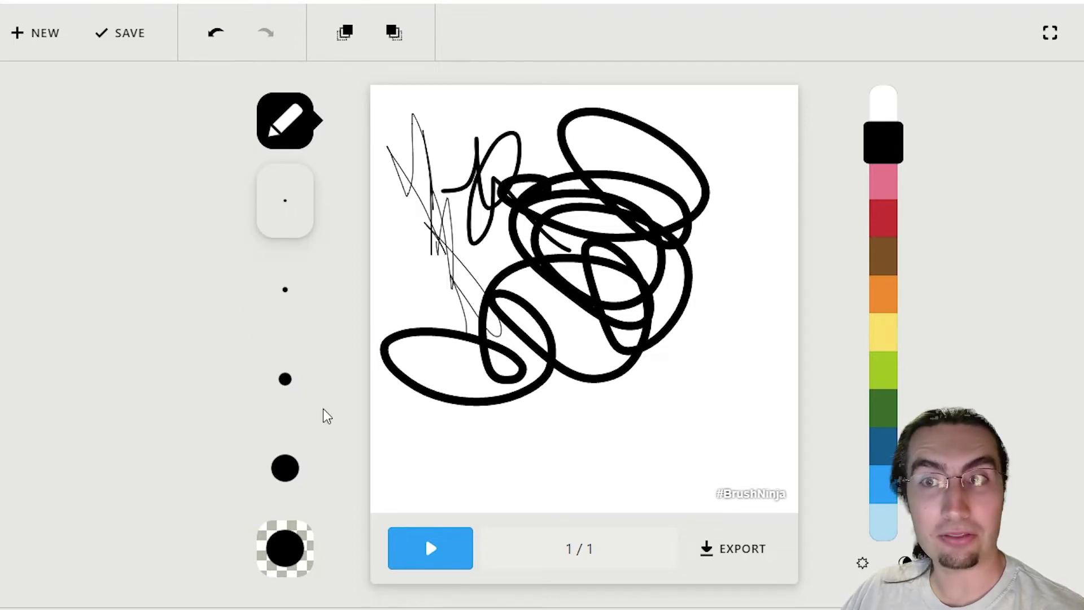
Draw a thick looping stroke near the canvas bottom and a solid black blob at the right using larger brush sizes.
left_click(288, 395)
mouse_move(432, 411)
left_mouse_down()
mouse_move(452, 444)
mouse_move(553, 446)
left_mouse_up()
left_click(285, 468)
mouse_move(659, 380)
left_mouse_down()
mouse_move(726, 293)
mouse_move(618, 339)
left_mouse_up()
Make the brush semi-transparent and paint overlapping grey strokes over the lower-left part of the canvas.
left_click(316, 539)
mouse_move(418, 266)
left_mouse_down()
mouse_move(446, 384)
mouse_move(395, 432)
mouse_move(468, 308)
mouse_move(508, 345)
mouse_move(485, 316)
left_mouse_up()
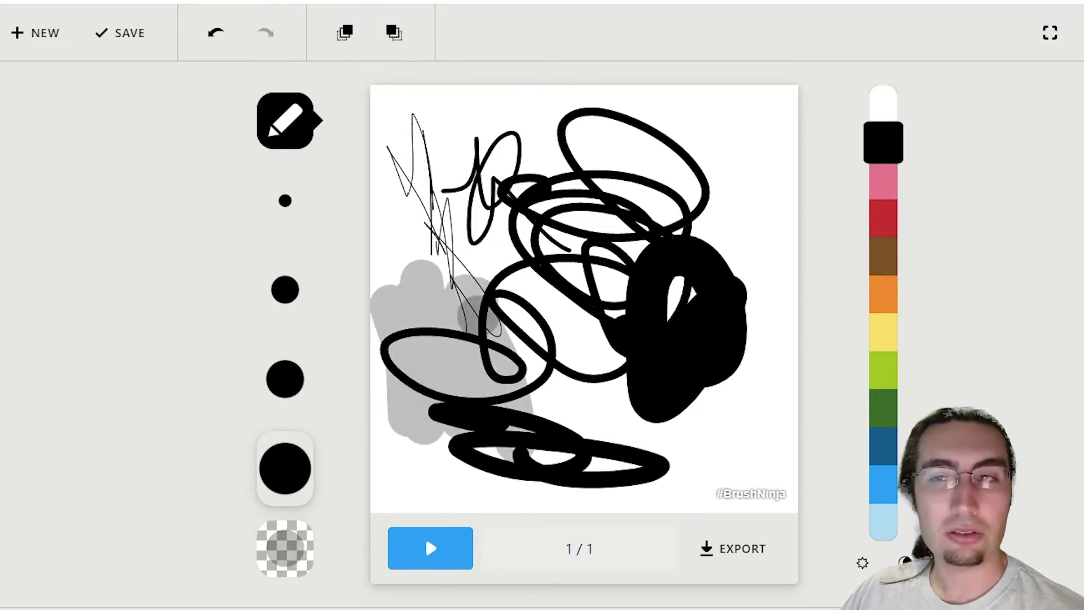
left_click_drag(418, 412, 451, 390)
left_click_drag(441, 435, 381, 479)
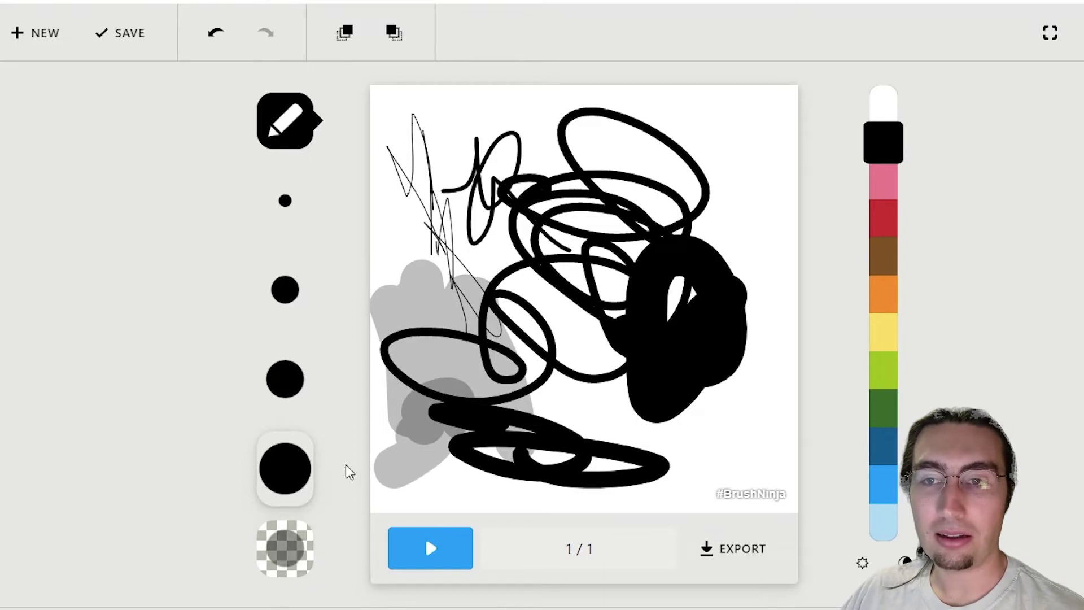
Restore the brush to full opacity and paint a solid black patch over the grey area.
left_click(297, 551)
left_click(298, 550)
mouse_move(429, 429)
left_mouse_down()
mouse_move(468, 452)
mouse_move(401, 401)
left_mouse_up()
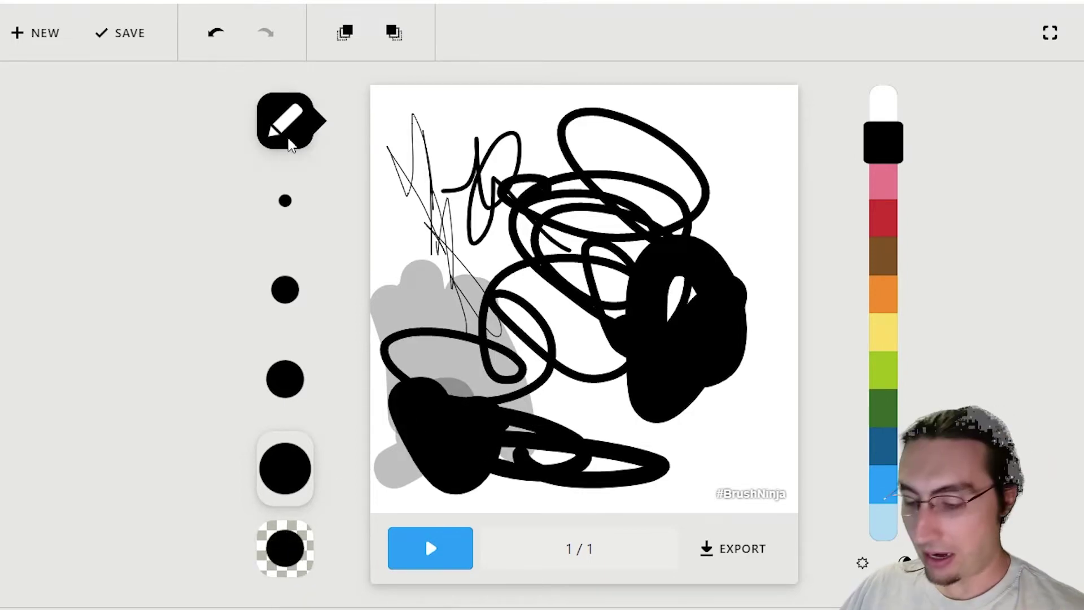
Draw a filled black square in the upper-right part of the canvas with the shape tool.
left_click(286, 122)
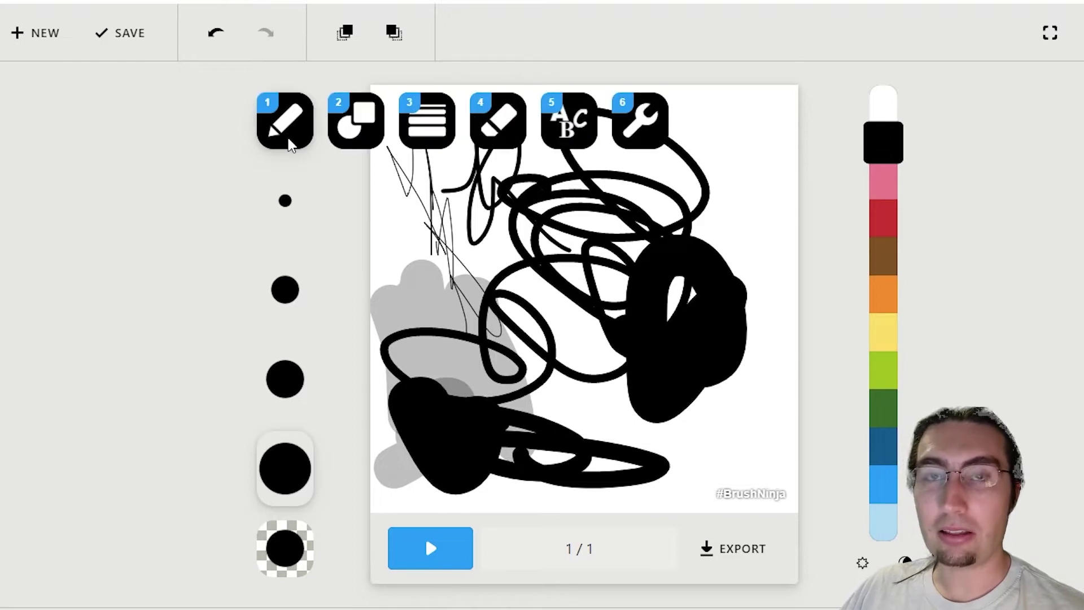
left_click(362, 134)
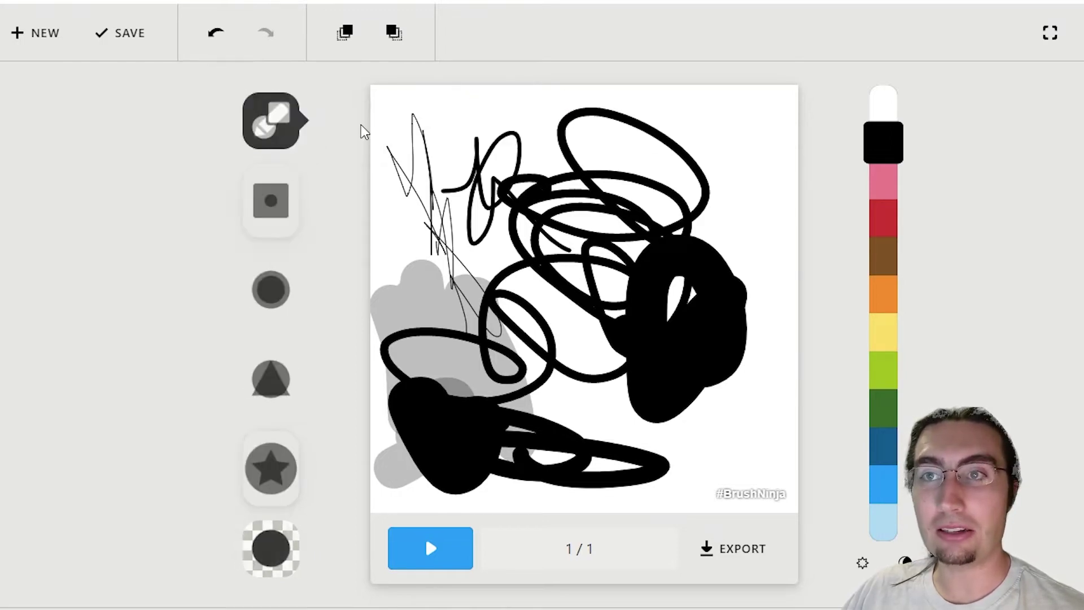
left_click_drag(659, 164, 756, 264)
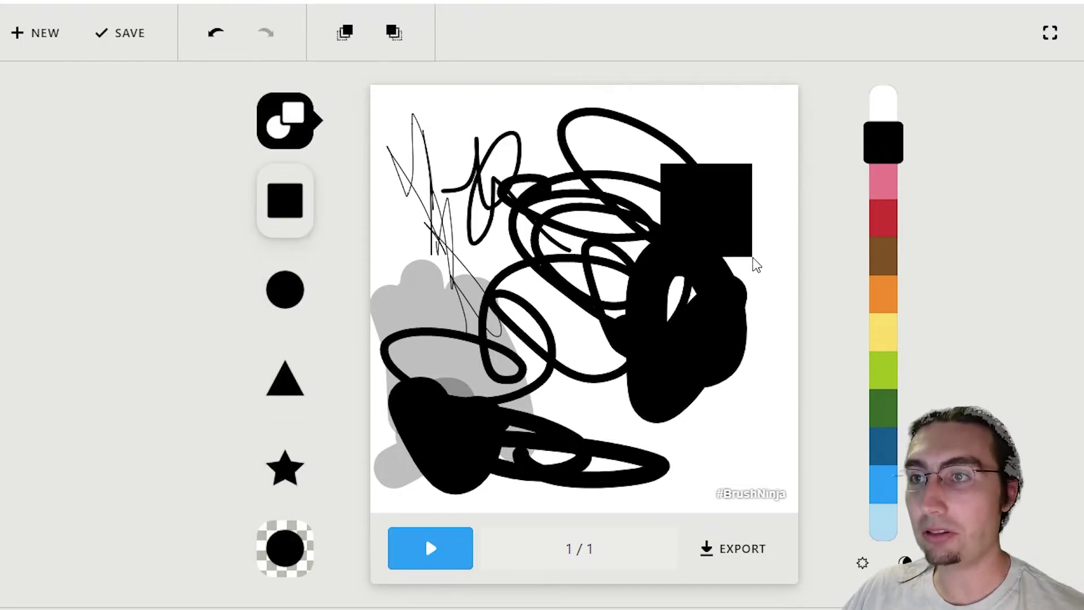
Draw four crossing straight black diagonal lines over the scribbles with the line tool.
left_click(268, 126)
left_click(425, 120)
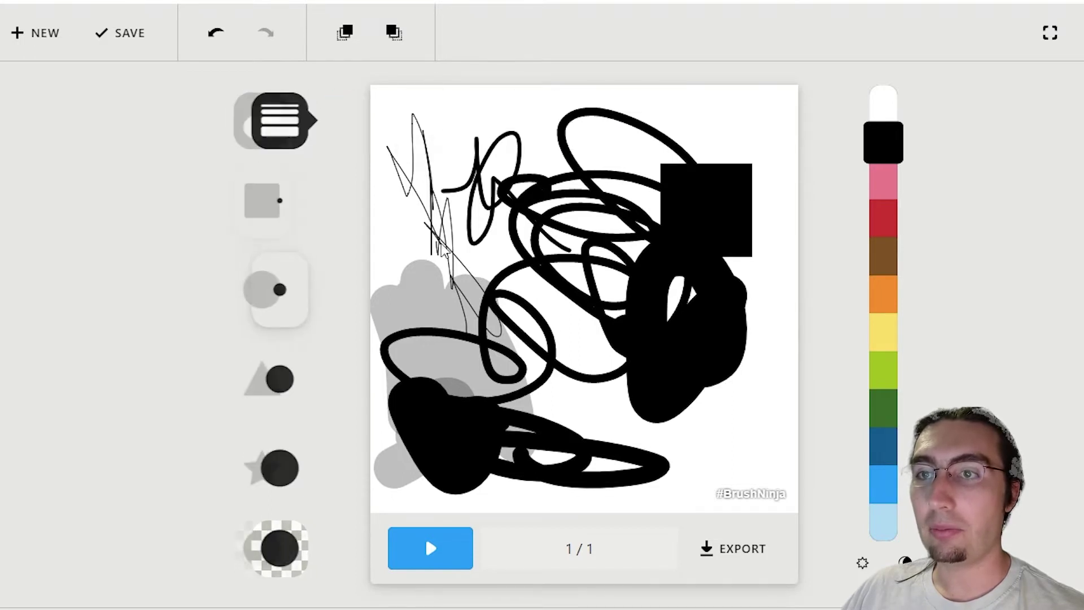
left_click_drag(425, 292, 607, 147)
left_click_drag(460, 127, 618, 386)
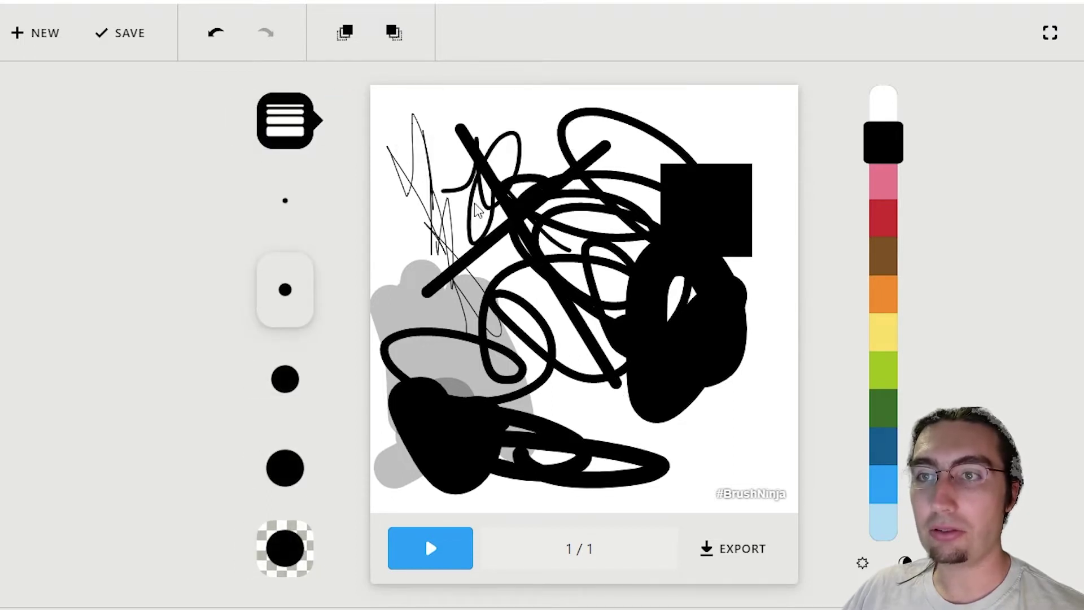
left_click_drag(520, 120, 379, 329)
left_click_drag(382, 116, 508, 374)
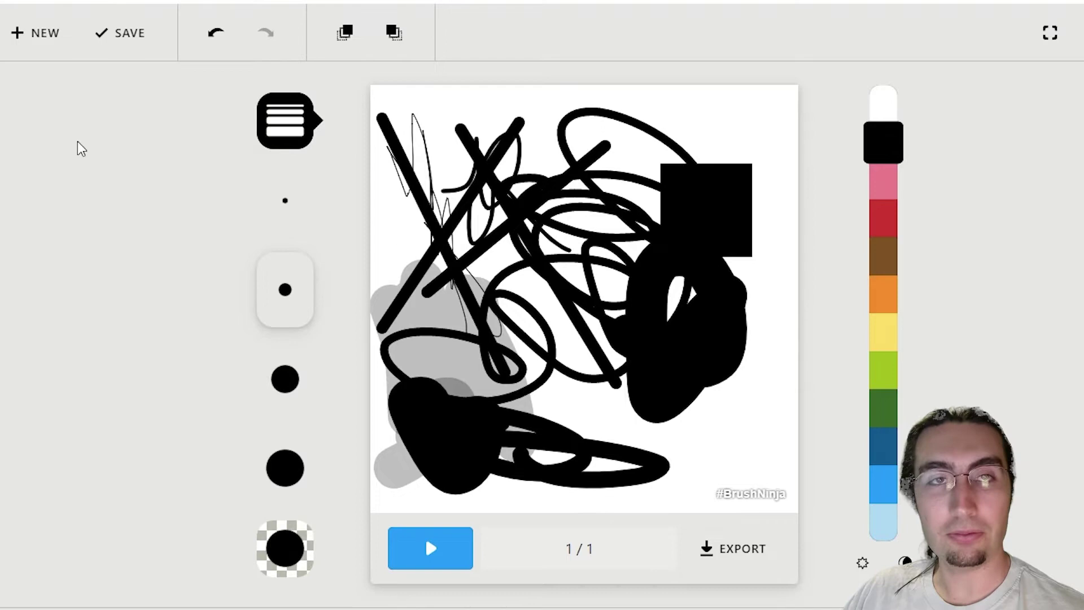
Erase parts of the scribbles across the top and middle of the canvas, using a larger eraser for the middle.
left_click(284, 131)
left_click(501, 119)
mouse_move(395, 156)
left_mouse_down()
mouse_move(492, 195)
mouse_move(565, 248)
left_mouse_up()
left_click(293, 380)
mouse_move(576, 325)
left_mouse_down()
mouse_move(520, 273)
mouse_move(563, 291)
mouse_move(489, 308)
mouse_move(452, 234)
left_mouse_up()
Choose the text tool and set its text to "Hello!" in Arial.
left_click(285, 121)
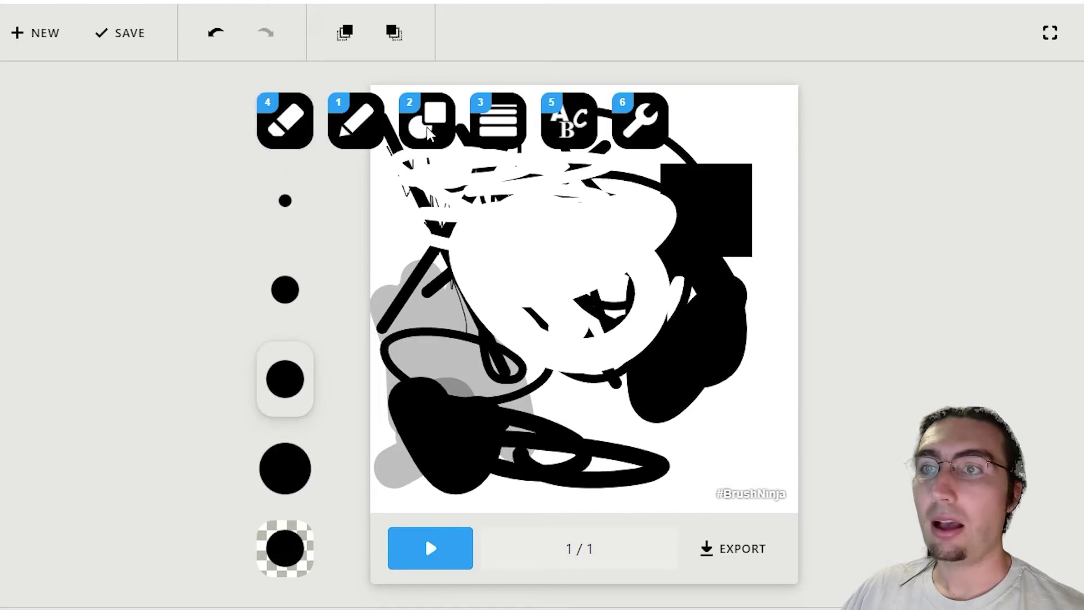
left_click(571, 125)
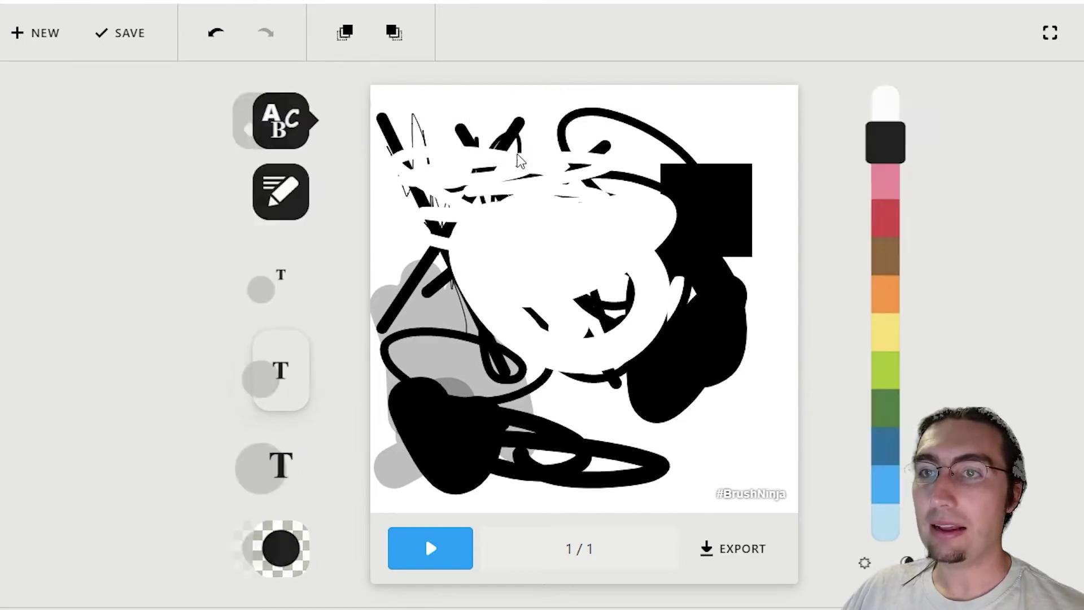
left_click(292, 110)
left_click(294, 138)
left_click(456, 152)
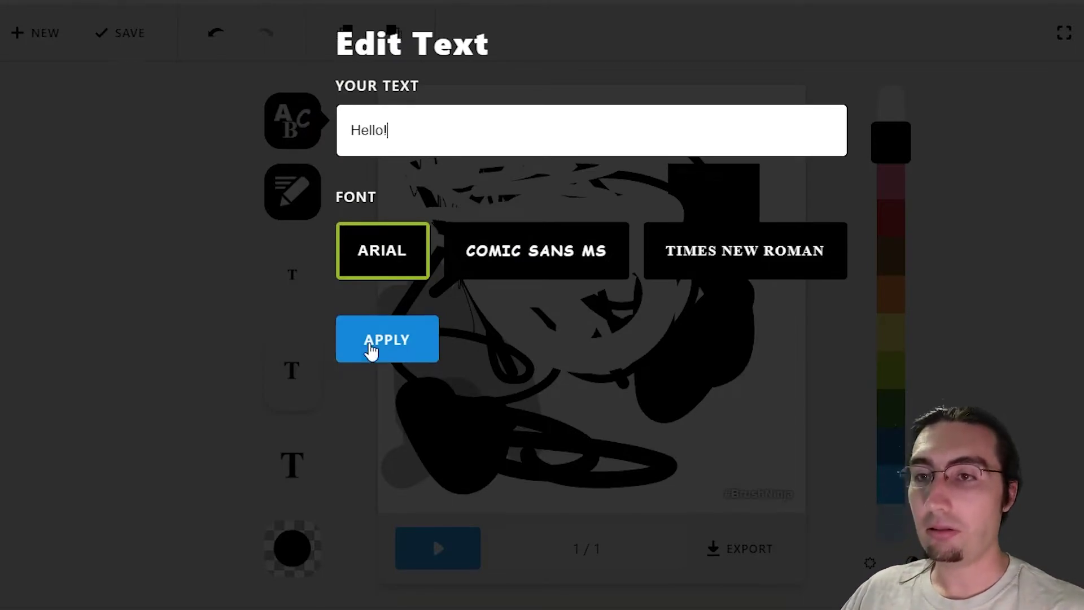
left_click(389, 347)
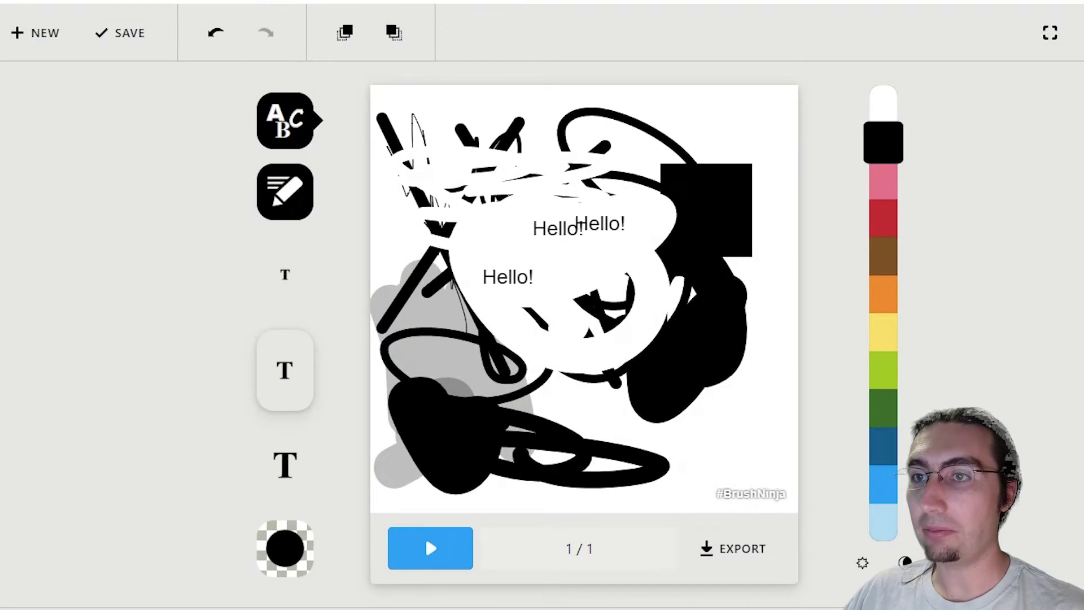
Place many copies of the "Hello!" text around the upper and middle canvas.
left_click(618, 239)
left_click(562, 285)
left_click(506, 238)
left_click(512, 201)
left_click(569, 150)
left_click(484, 115)
left_click(520, 221)
left_click(599, 282)
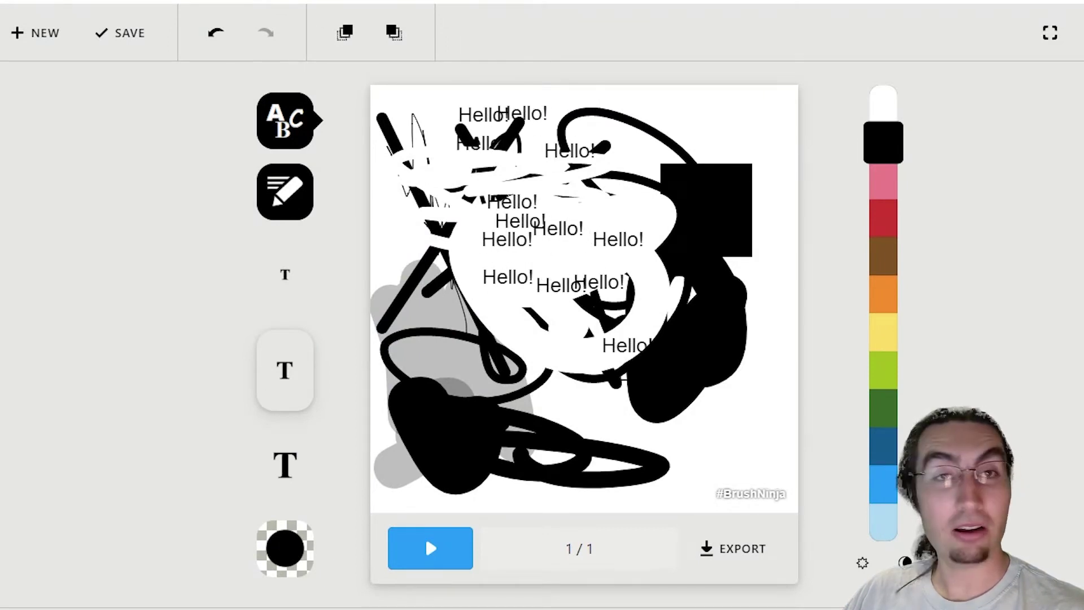
key("ctrl+z")
Use the Move transform to shift the whole drawing slightly right and down.
left_click(285, 120)
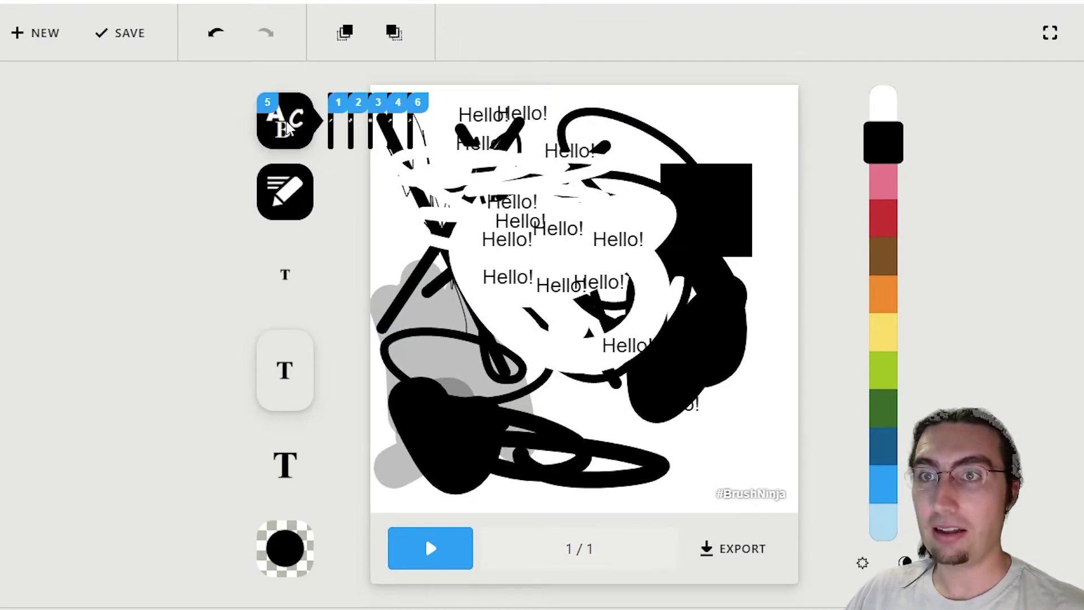
left_click(640, 120)
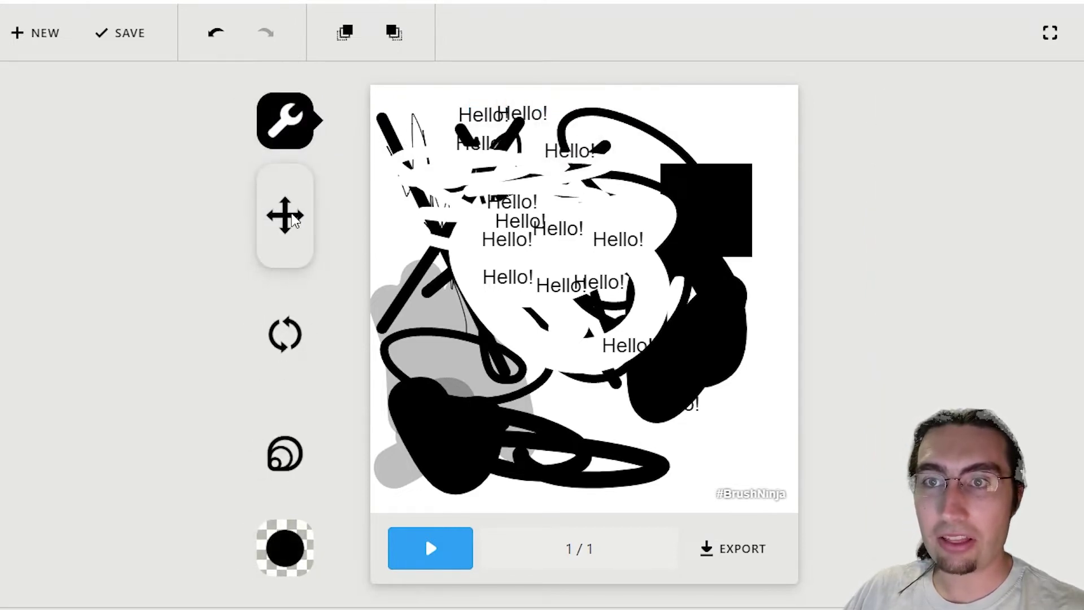
mouse_move(559, 230)
left_mouse_down()
mouse_move(562, 285)
mouse_move(532, 235)
mouse_move(806, 285)
mouse_move(646, 271)
mouse_move(811, 162)
mouse_move(496, 315)
mouse_move(553, 237)
mouse_move(828, 317)
mouse_move(837, 302)
mouse_move(1016, 252)
mouse_move(1011, 286)
mouse_move(730, 249)
left_mouse_up()
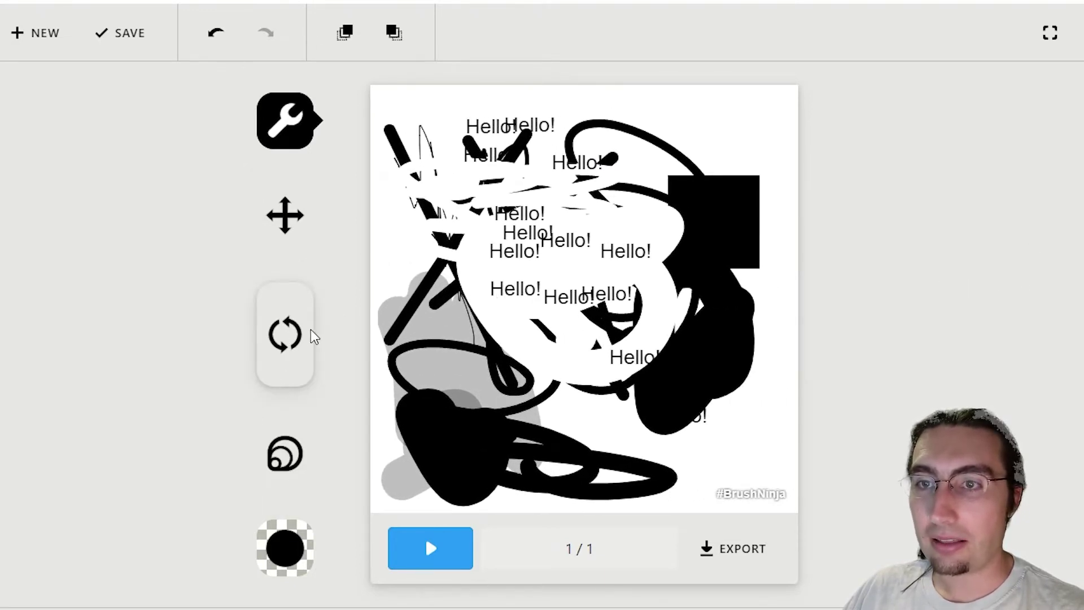
Rotate the whole drawing slightly counter-clockwise and scale it down a little.
mouse_move(315, 336)
left_mouse_down()
mouse_move(322, 324)
mouse_move(326, 372)
left_mouse_up()
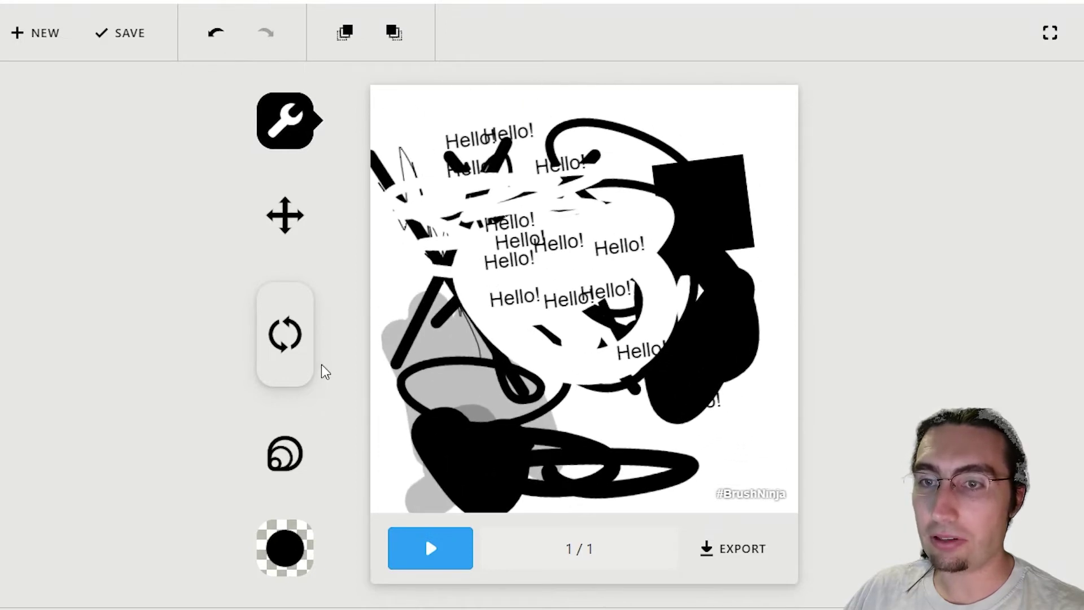
mouse_move(271, 472)
left_mouse_down()
mouse_move(486, 351)
mouse_move(542, 339)
mouse_move(452, 375)
left_mouse_up()
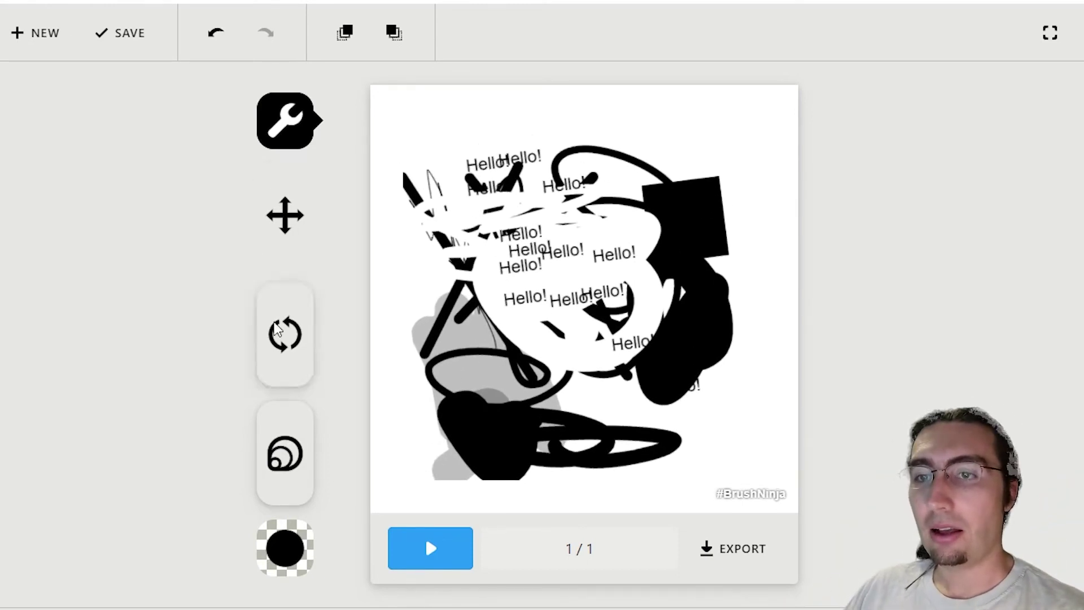
Scale the whole drawing down further and keep the opacity at full.
mouse_move(375, 373)
left_mouse_down()
mouse_move(367, 367)
mouse_move(494, 366)
mouse_move(565, 316)
mouse_move(502, 364)
mouse_move(530, 339)
left_mouse_up()
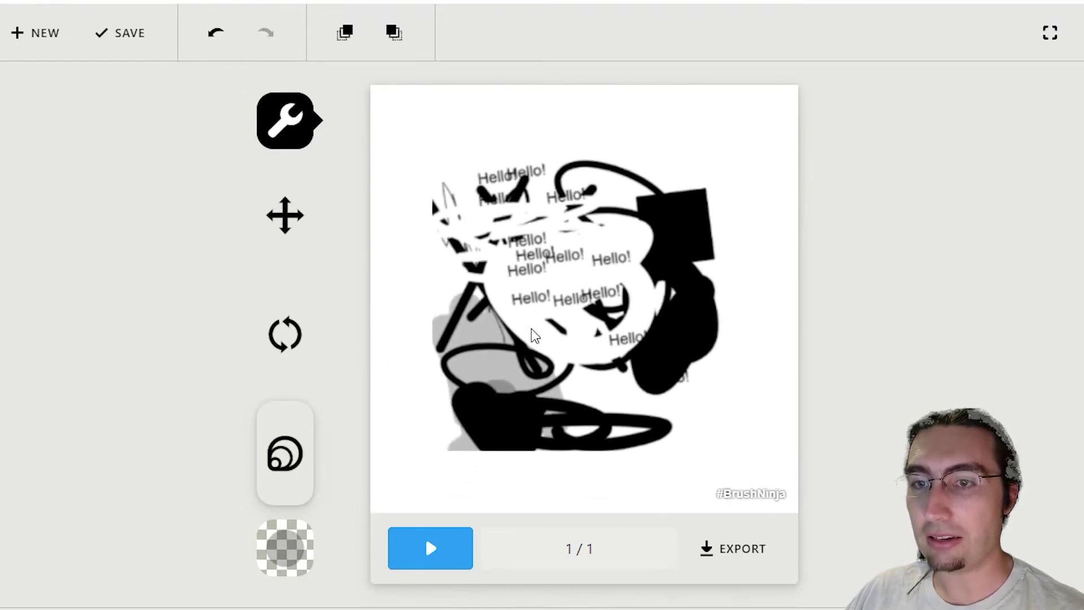
left_click(299, 550)
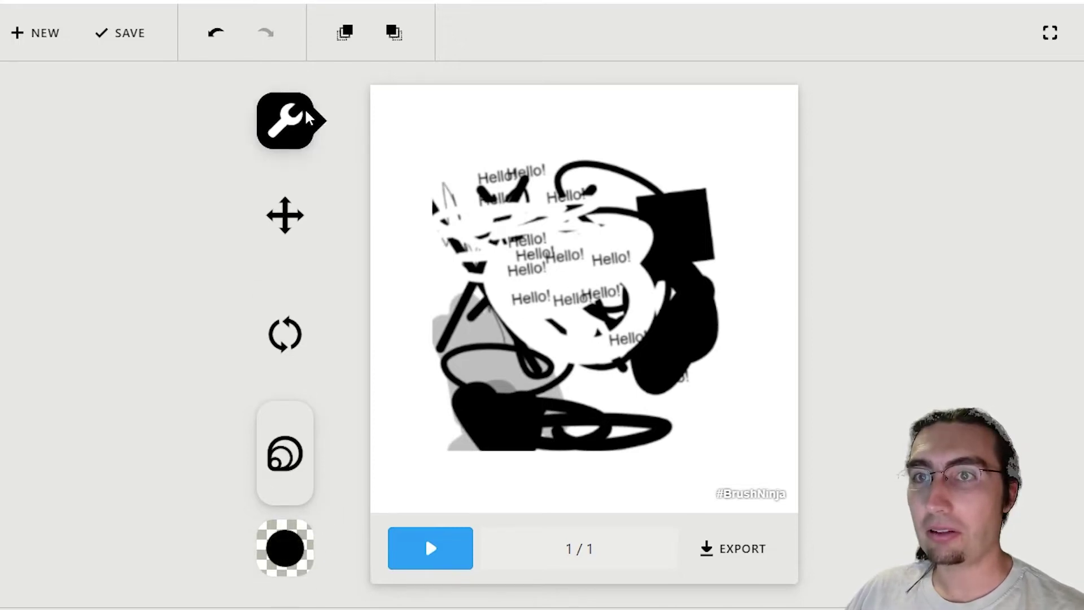
Erase the entire drawing from the canvas with the eraser.
left_click(287, 126)
left_click(358, 126)
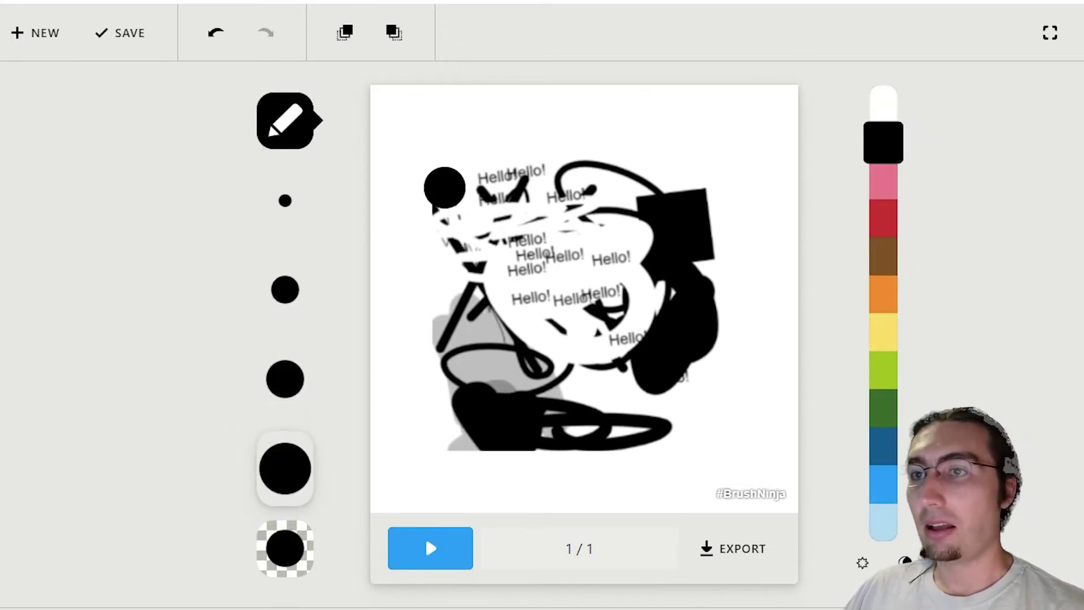
left_click(255, 119)
left_click(496, 117)
mouse_move(649, 175)
left_mouse_down()
mouse_move(497, 185)
mouse_move(581, 222)
mouse_move(994, 300)
mouse_move(1058, 355)
mouse_move(950, 397)
mouse_move(486, 356)
mouse_move(208, 384)
mouse_move(777, 492)
left_mouse_up()
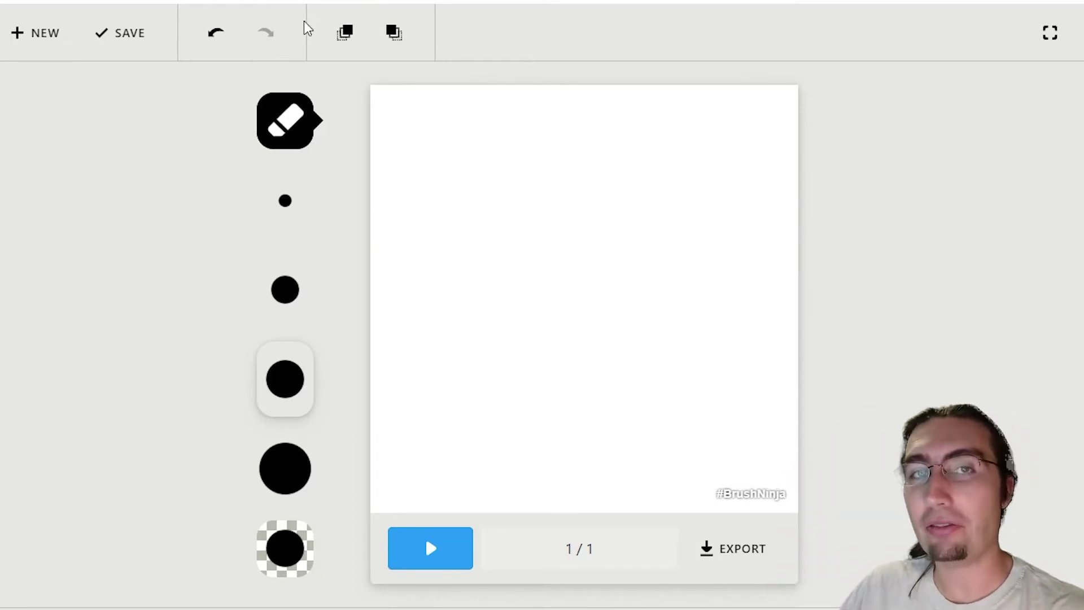
Choose the pencil tool with the second-smallest brush size.
left_click(286, 121)
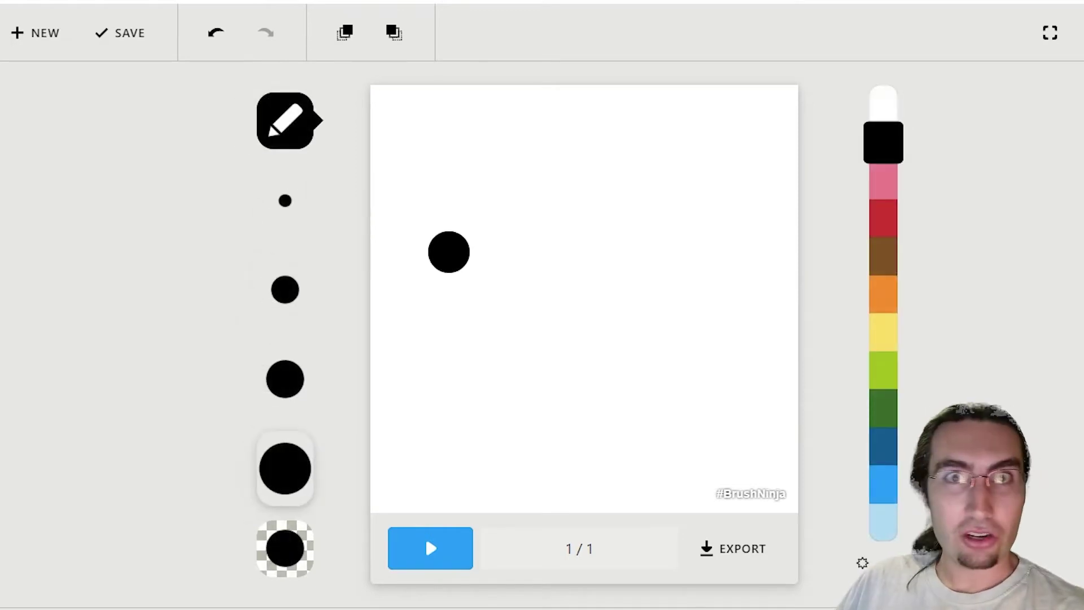
left_click(285, 290)
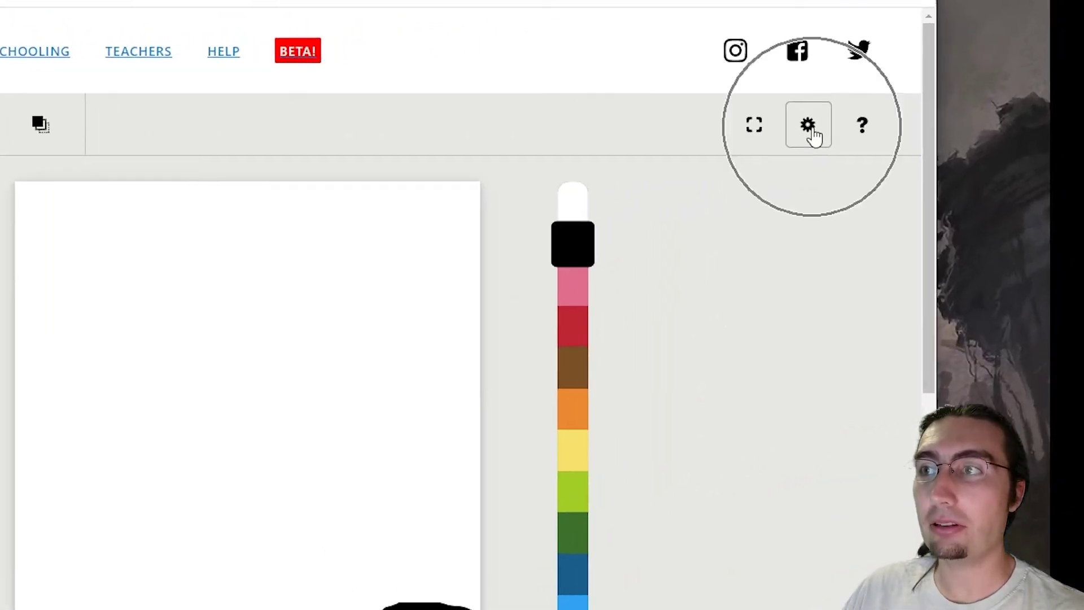
Set the animation's speed to 12 frames per second in the settings.
left_click(808, 127)
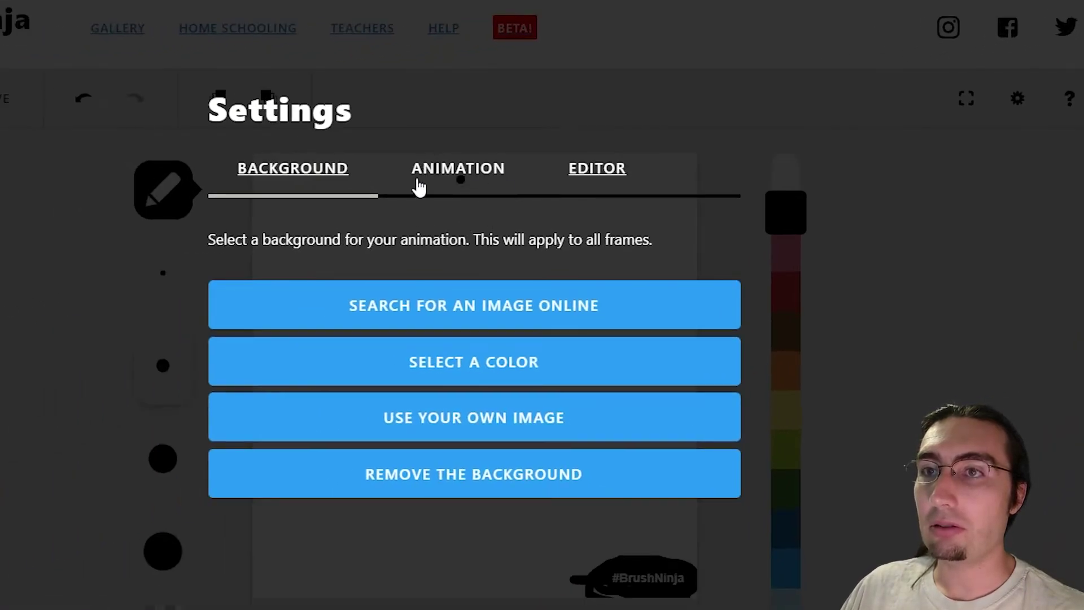
left_click(473, 178)
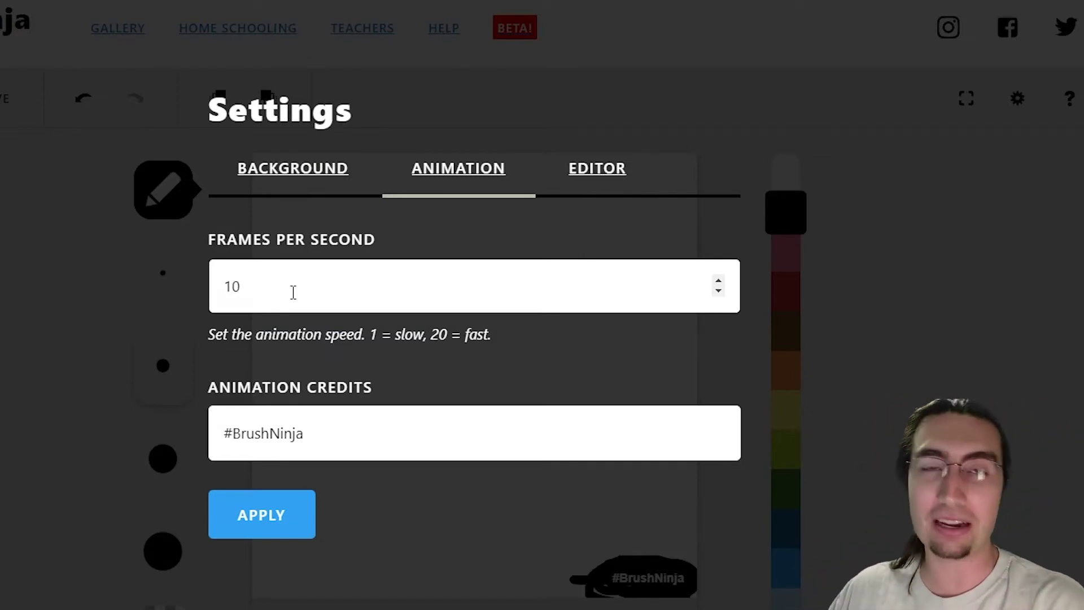
left_click_drag(249, 287, 143, 288)
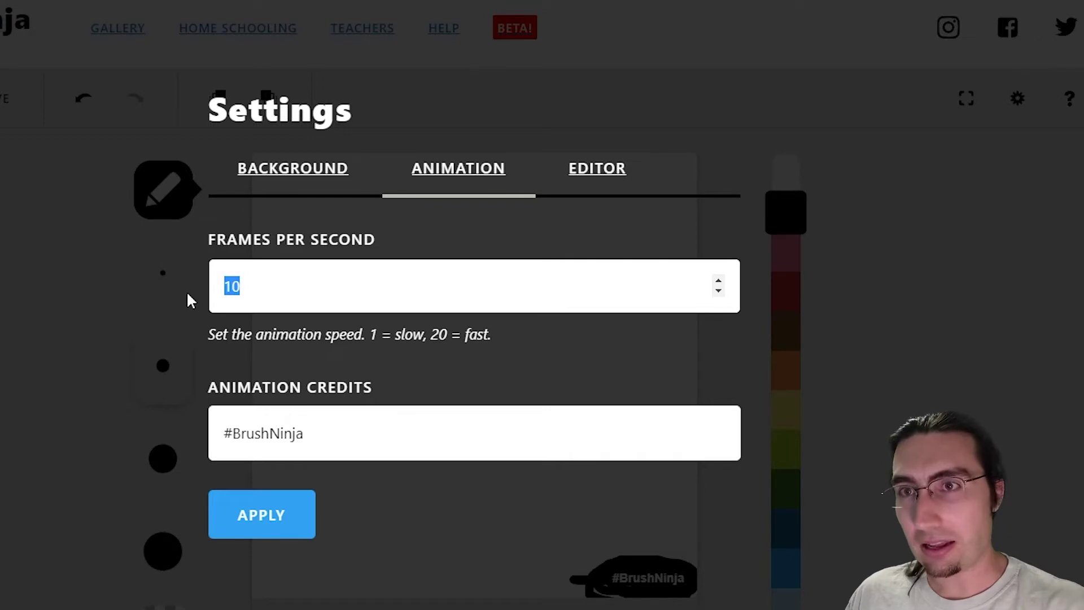
type("12")
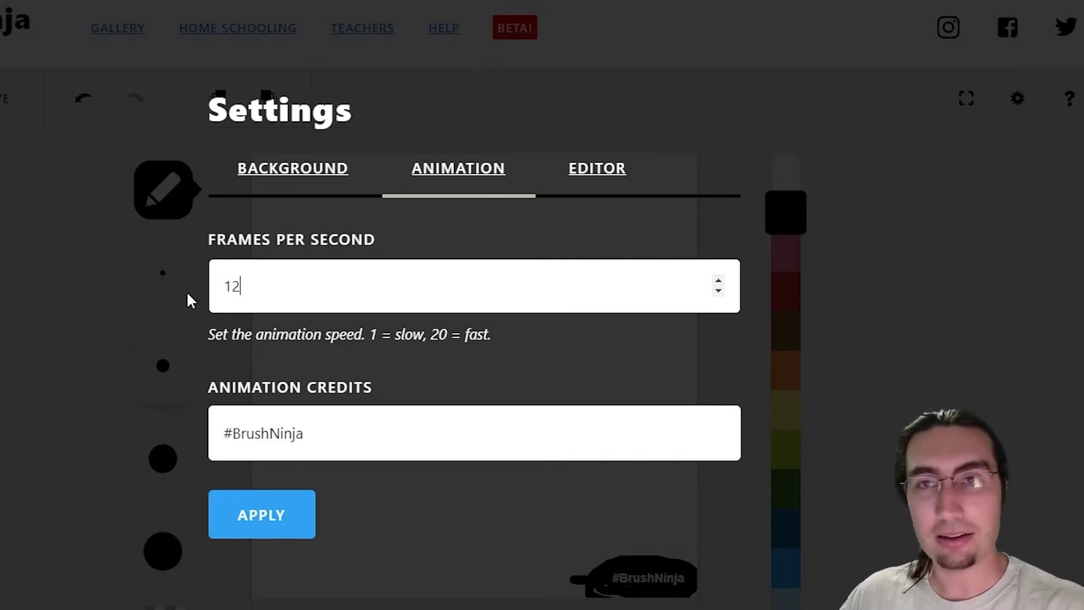
Clear the animation credits text and apply the animation settings.
left_click(410, 439)
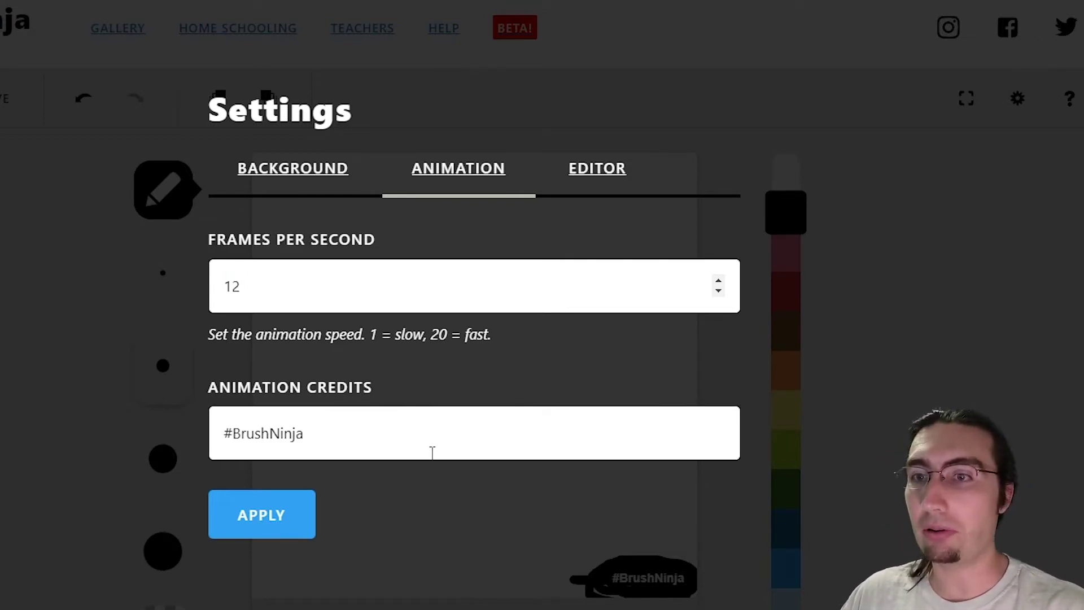
left_click_drag(346, 449, 196, 431)
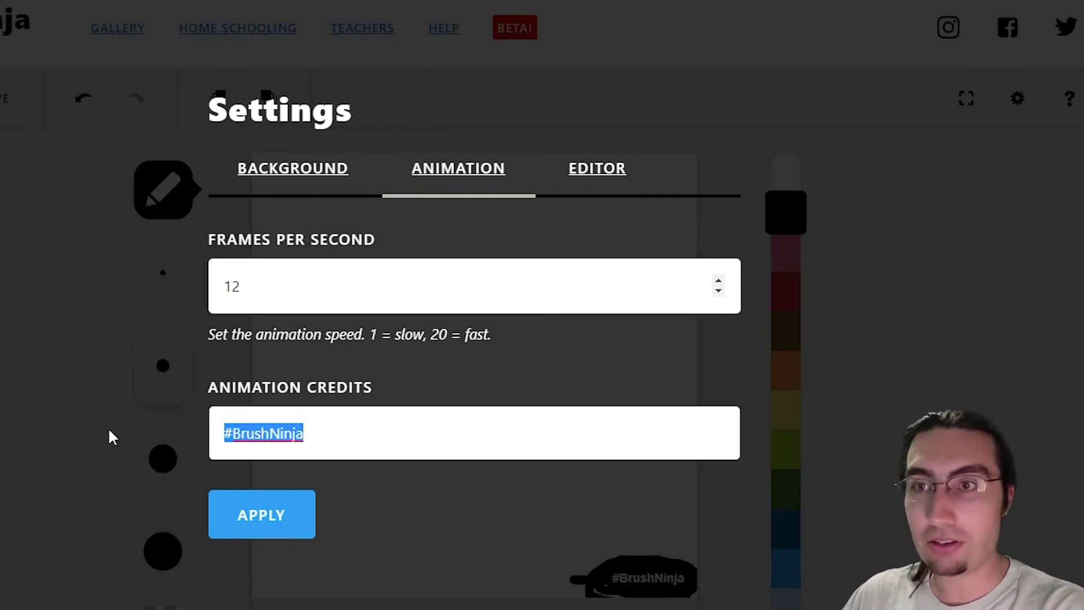
key("BackSpace")
key("Return")
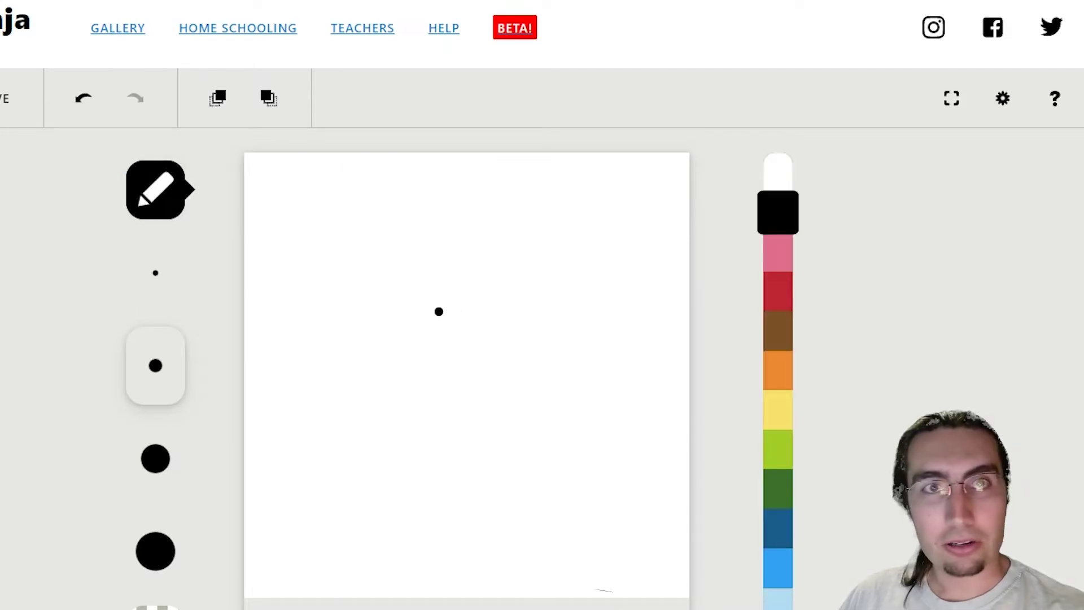
Draw a stick figure's round head and a narrow two-line torso in black near the canvas centre.
mouse_move(469, 309)
left_mouse_down()
mouse_move(445, 336)
mouse_move(478, 342)
mouse_move(490, 309)
left_mouse_up()
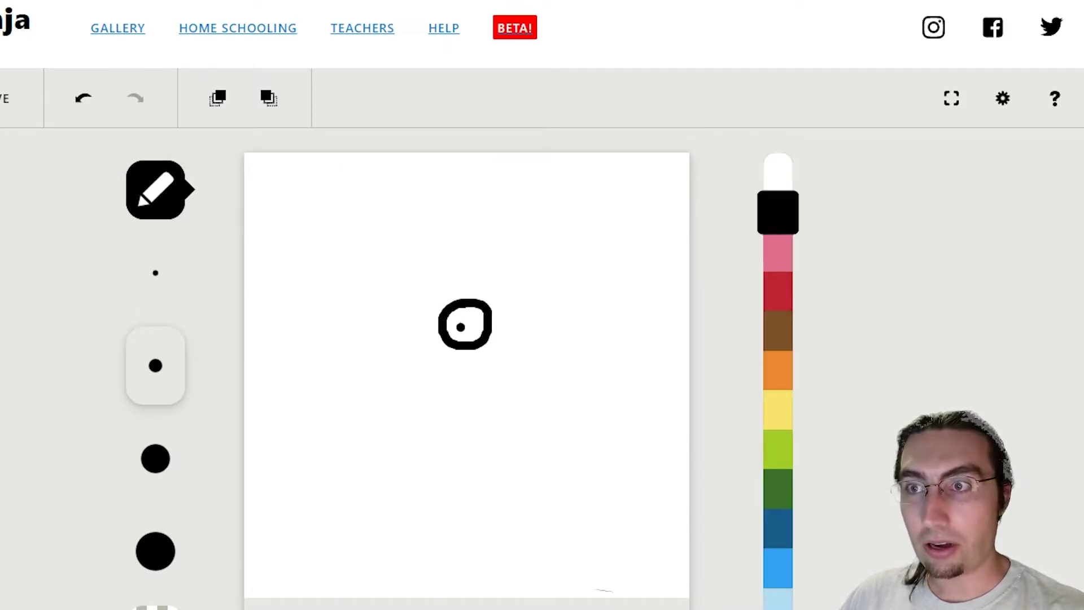
mouse_move(464, 354)
left_mouse_down()
mouse_move(450, 379)
mouse_move(454, 428)
left_mouse_up()
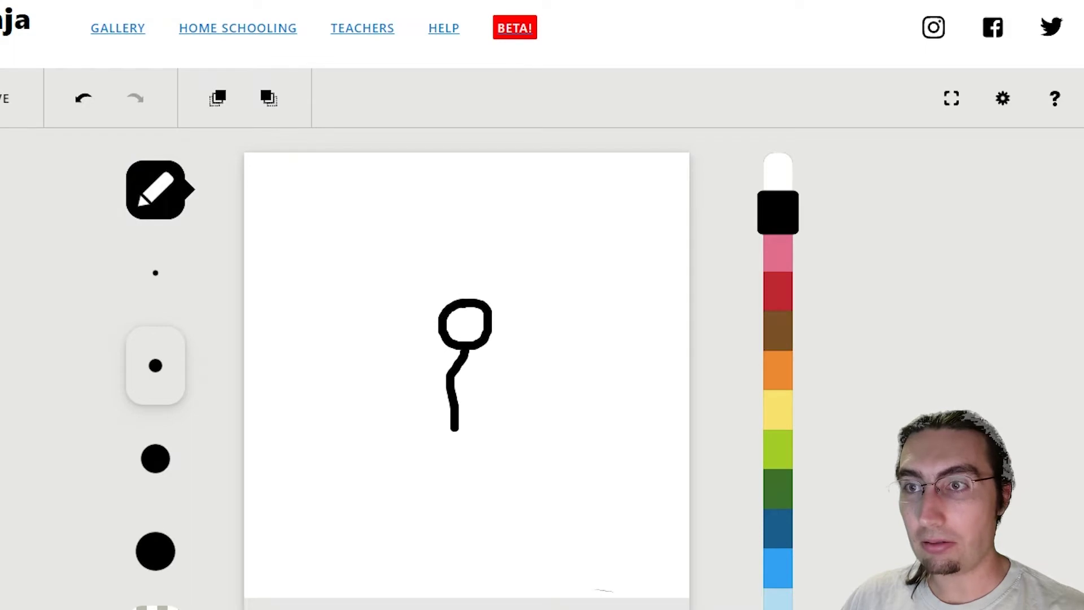
left_click_drag(472, 349, 467, 460)
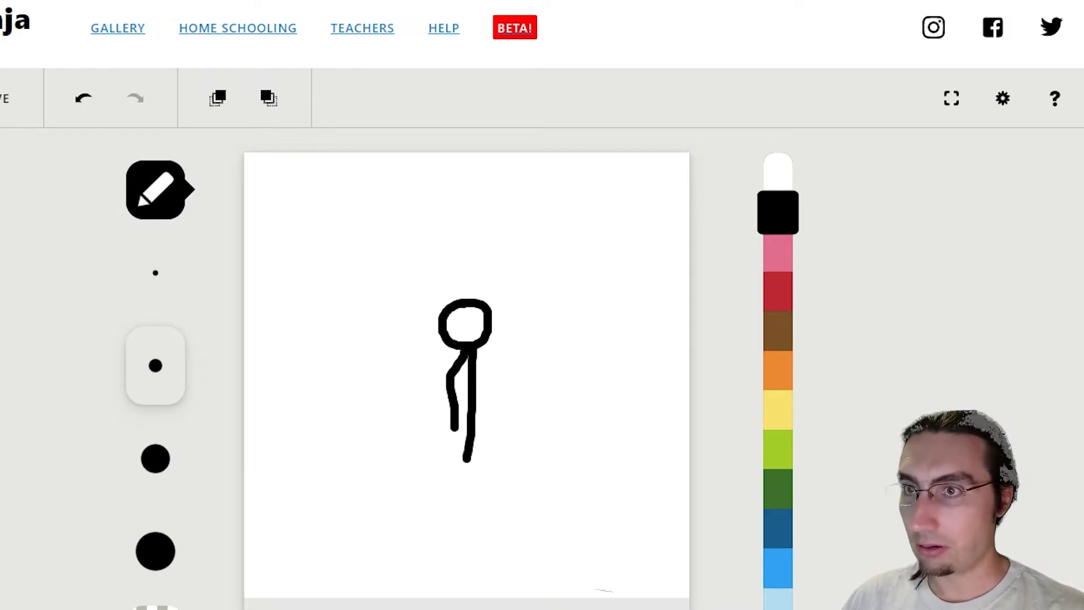
Close the torso at the hips, try drawing two striding legs, and undo both legs.
mouse_move(450, 420)
left_mouse_down()
mouse_move(450, 444)
mouse_move(466, 457)
mouse_move(431, 464)
mouse_move(372, 522)
mouse_move(419, 530)
left_mouse_up()
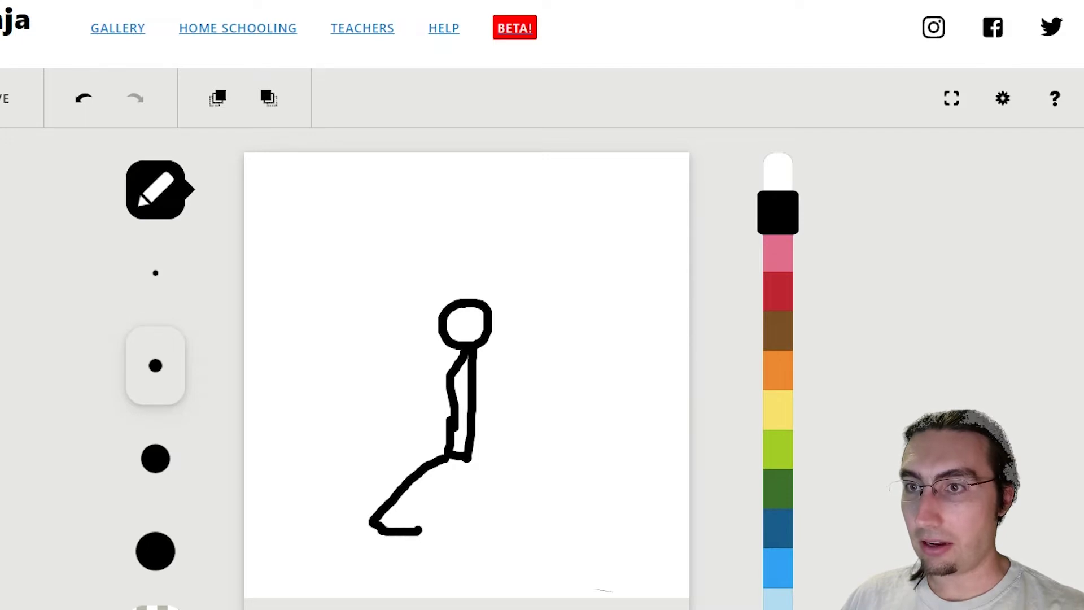
mouse_move(467, 458)
left_mouse_down()
mouse_move(516, 526)
mouse_move(547, 511)
left_mouse_up()
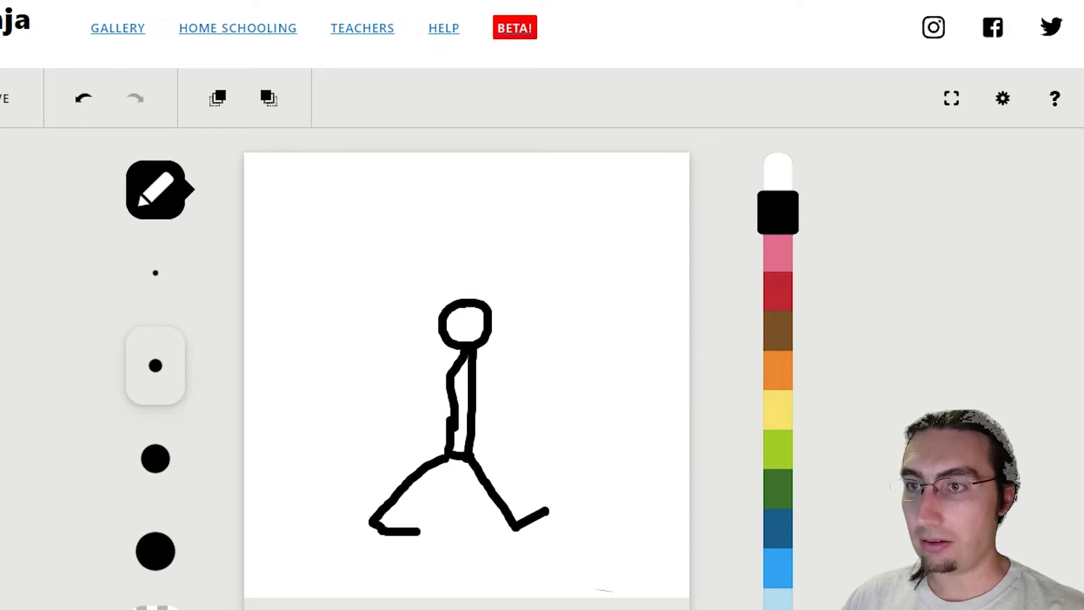
key("ctrl+z")
key("ctrl+z")
key("ctrl+z")
key("ctrl+z")
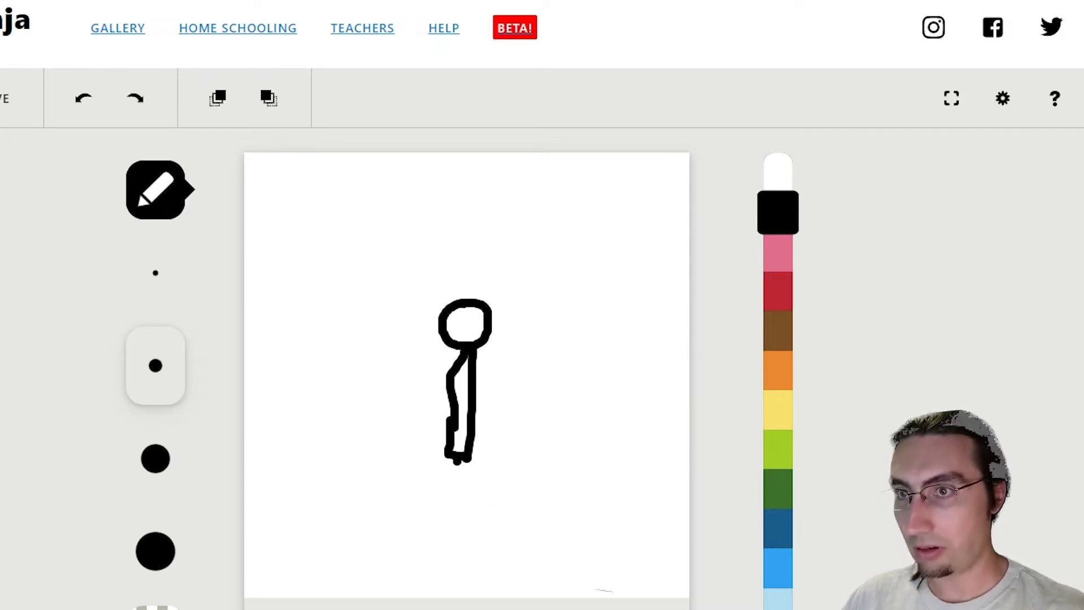
Draw the figure's rear leg and front leg in a wide stride, each ending in a foot.
mouse_move(448, 458)
left_mouse_down()
mouse_move(379, 508)
mouse_move(407, 527)
left_mouse_up()
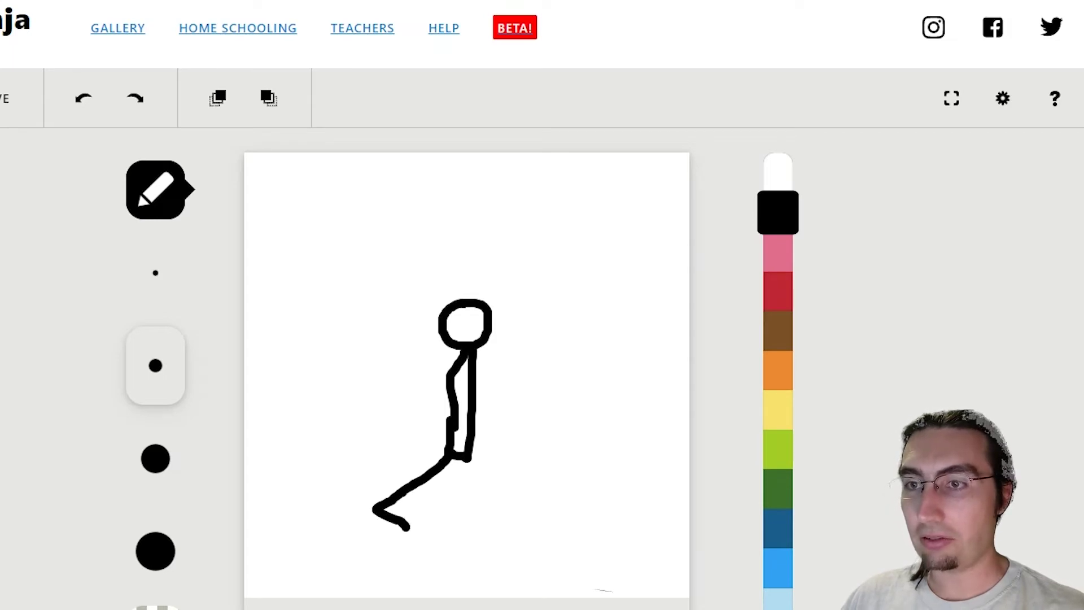
left_click(470, 464)
mouse_move(470, 461)
left_mouse_down()
mouse_move(512, 519)
mouse_move(533, 497)
left_mouse_up()
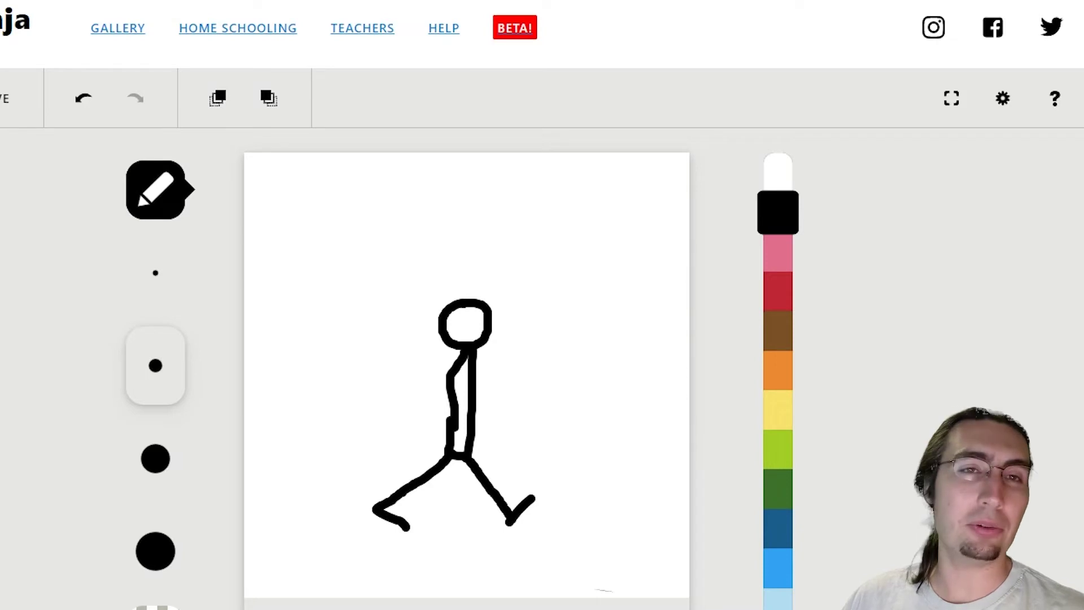
Try extra strokes around the front foot, including a thinner loop, undo them and restore the brush size.
left_click_drag(515, 506, 497, 520)
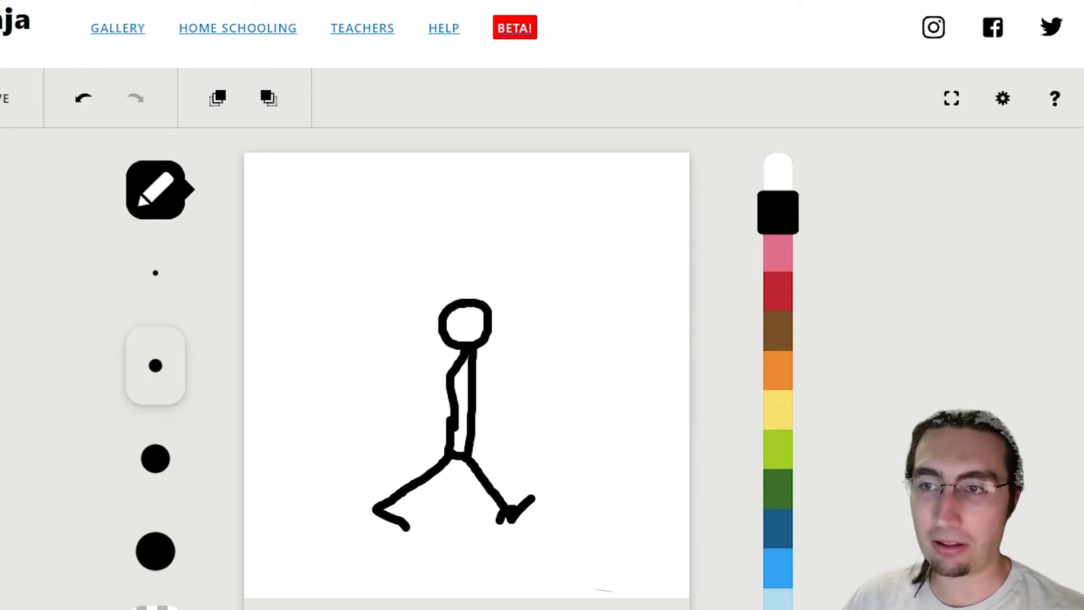
key("ctrl+z")
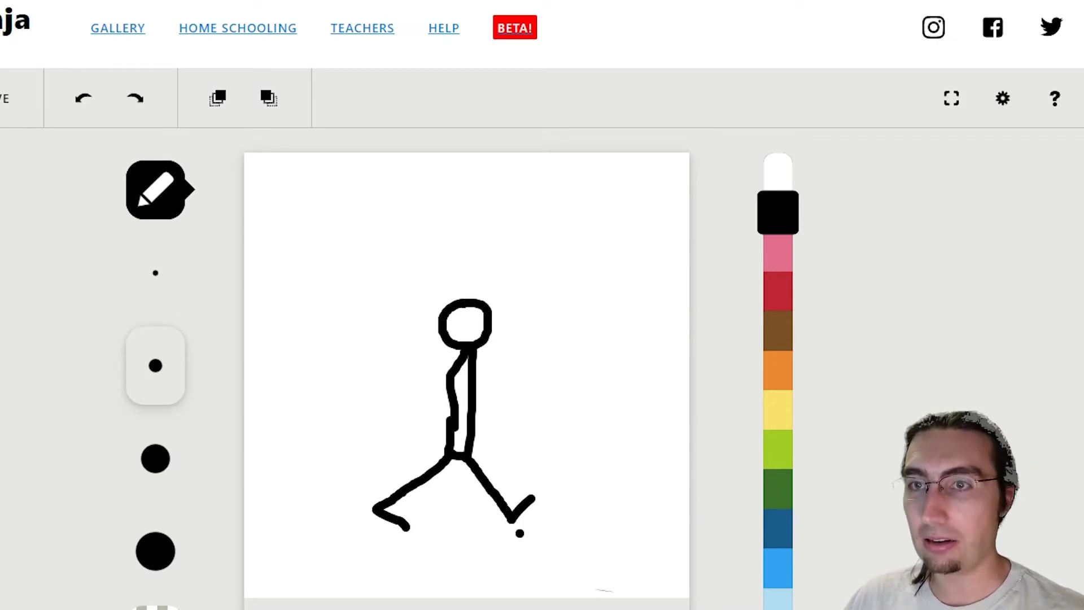
left_click(147, 276)
mouse_move(522, 518)
left_mouse_down()
mouse_move(494, 509)
mouse_move(519, 505)
mouse_move(531, 539)
left_mouse_up()
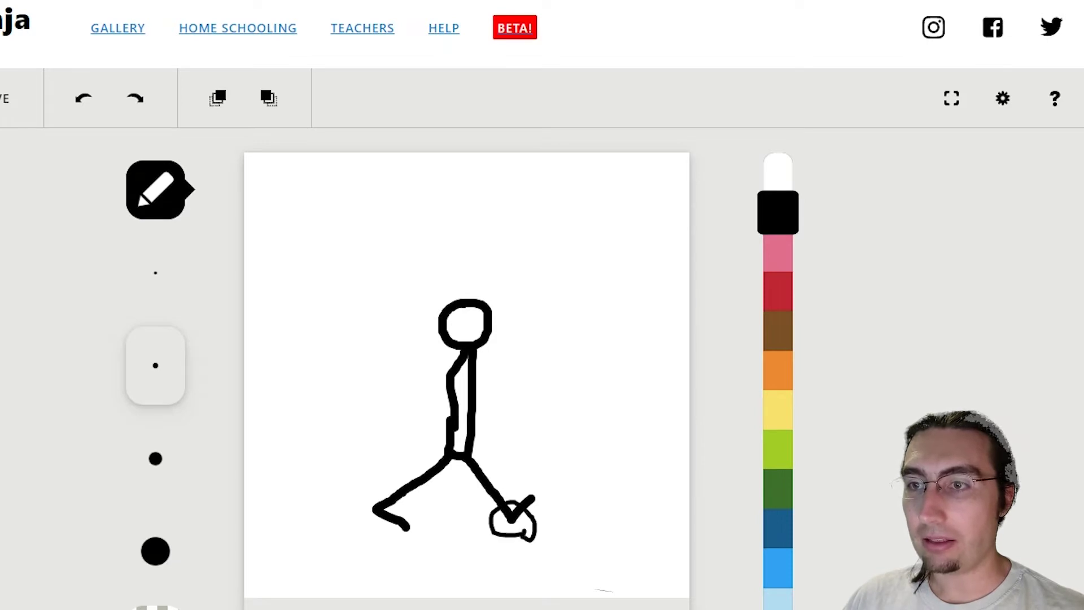
key("ctrl+z")
left_click(155, 458)
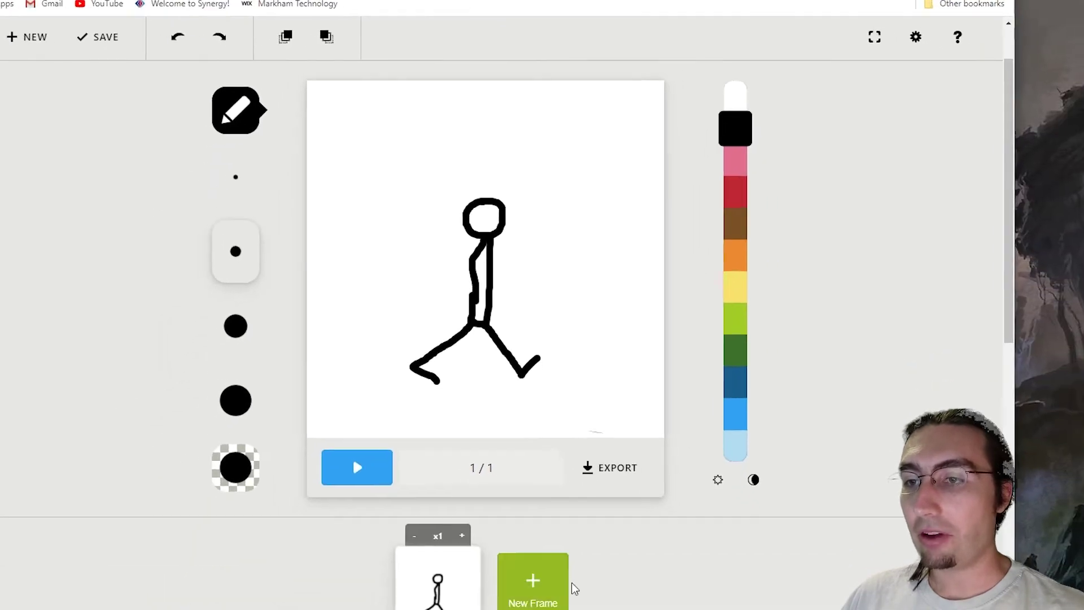
Add a new blank frame after the stick figure frame.
left_click(530, 602)
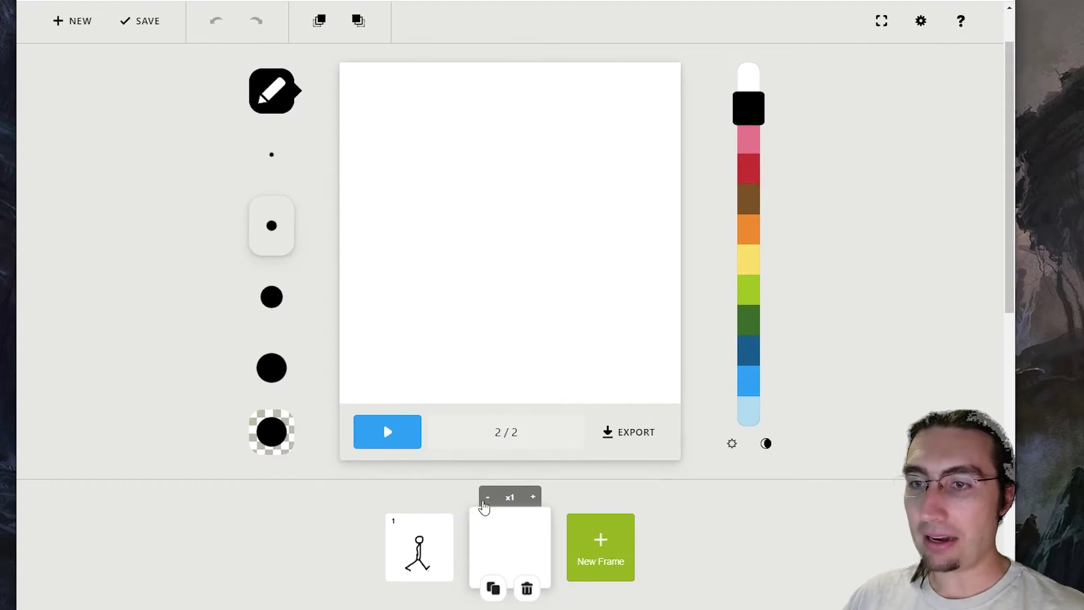
Try repeating the first frame x3, and return its repeat count to x1.
mouse_move(423, 503)
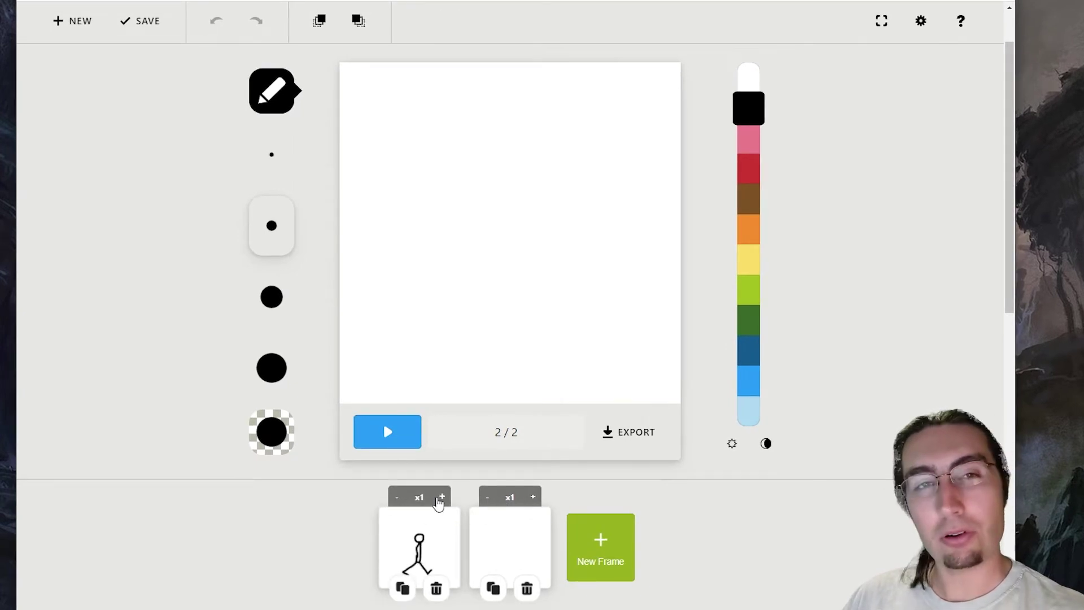
left_click(444, 498)
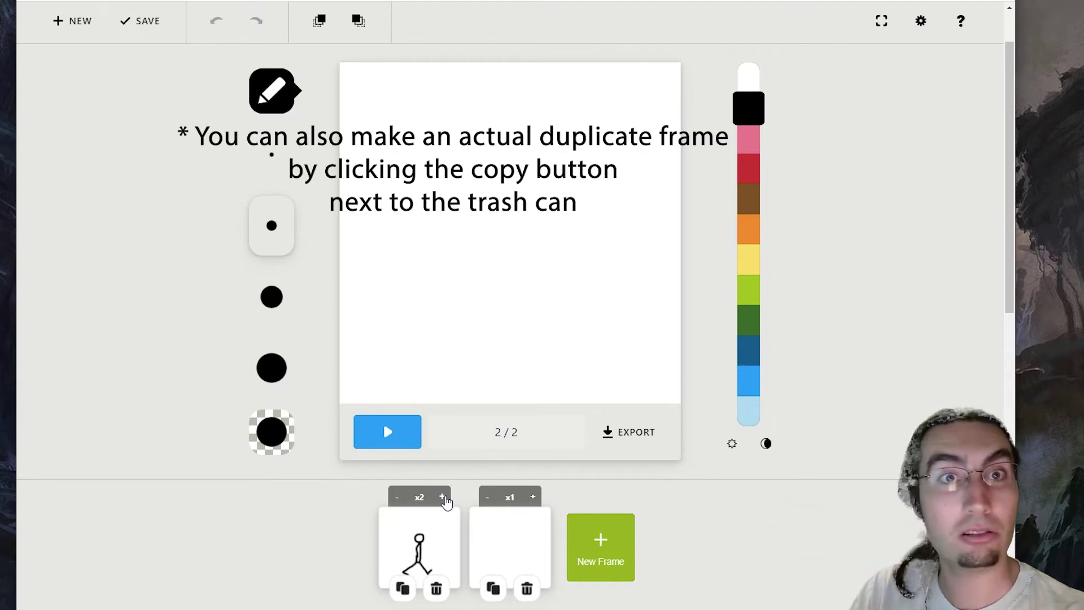
left_click(443, 498)
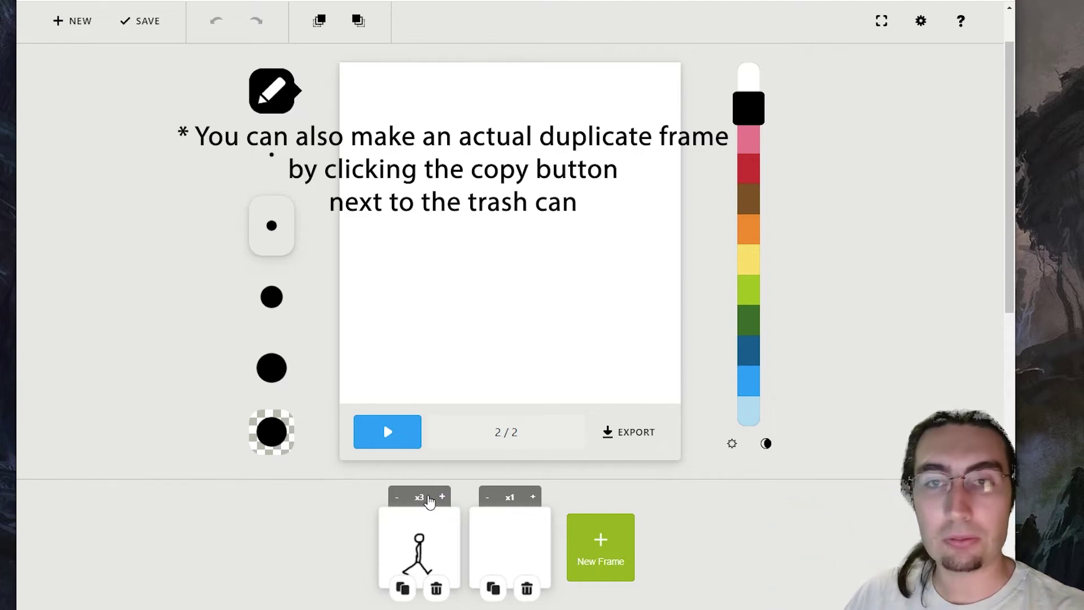
left_click(397, 497)
left_click(397, 497)
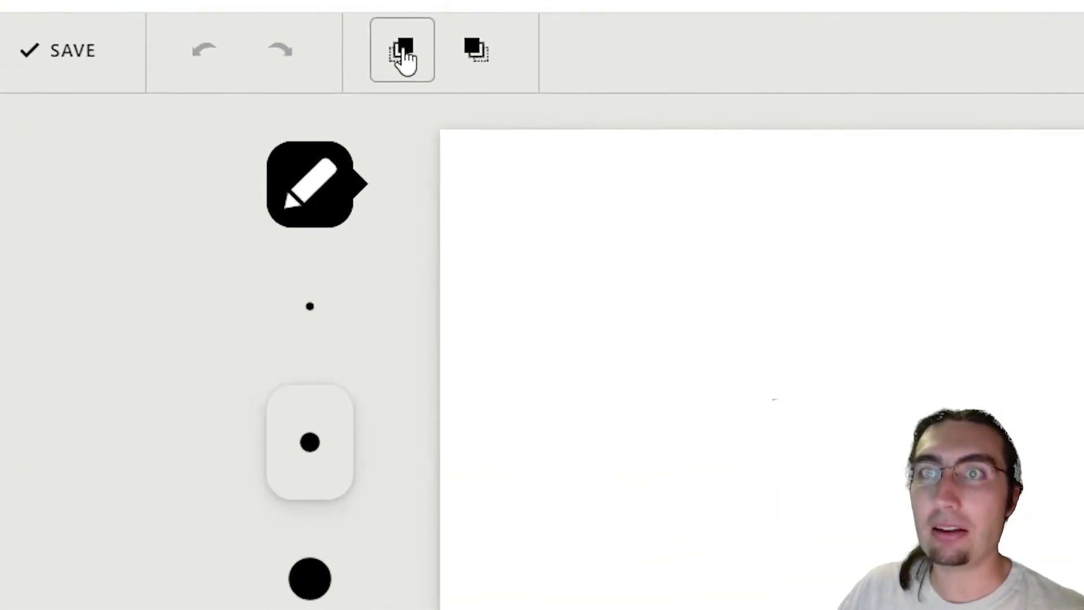
Turn on the onion skin of the previous frame for the blank second frame.
left_click(403, 54)
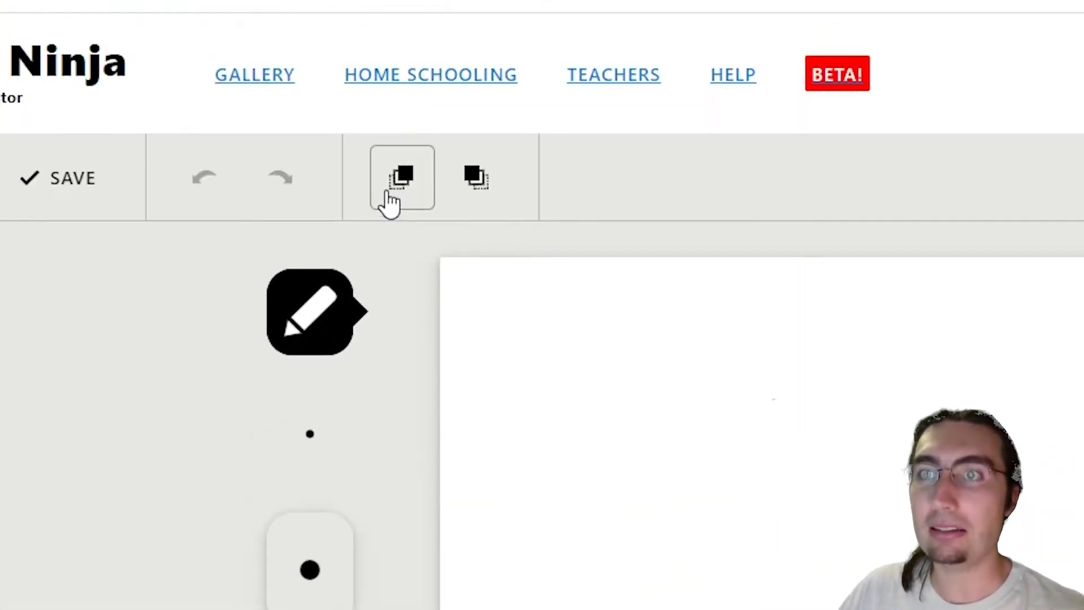
left_click(390, 195)
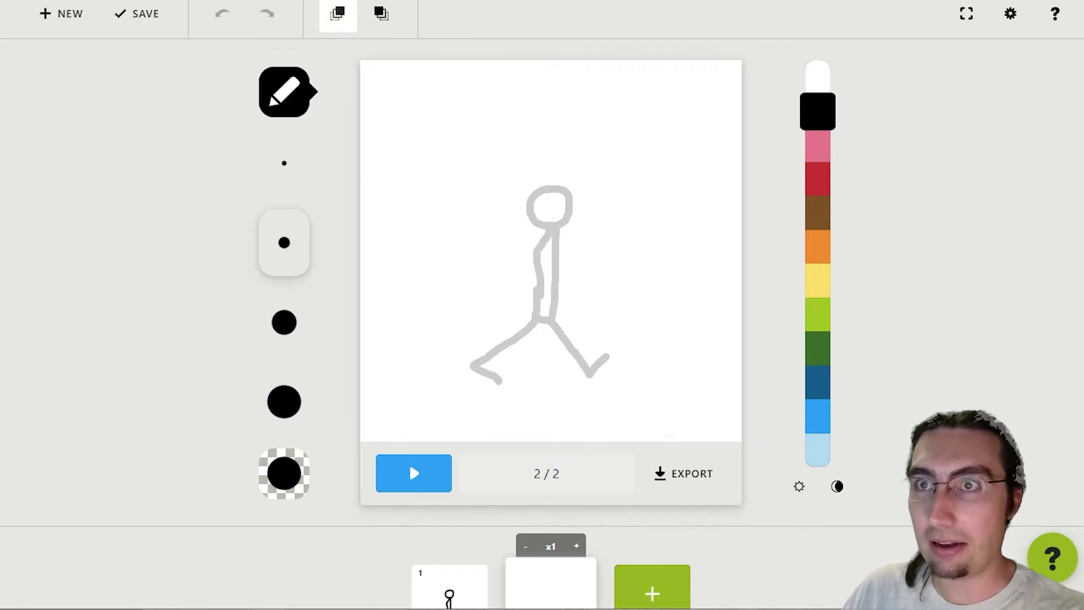
scroll(467, 537, "down", 3)
scroll(525, 386, "up", 3)
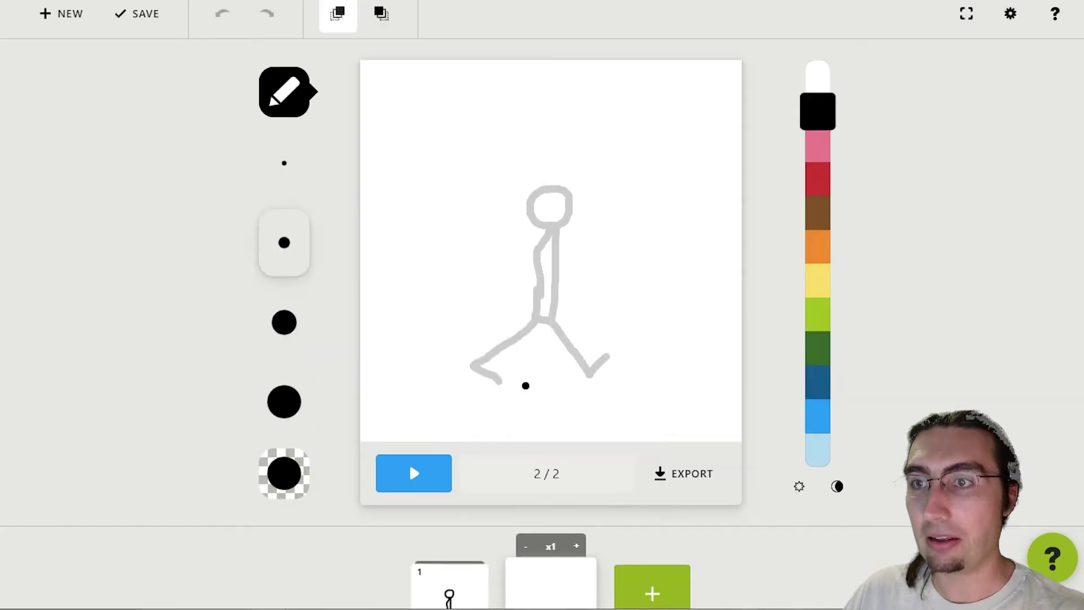
Draw the second frame's head slightly lower than in the first frame, redoing the first attempt, and add the narrow torso beneath it.
mouse_move(554, 190)
left_mouse_down()
mouse_move(526, 221)
mouse_move(576, 204)
mouse_move(549, 191)
mouse_move(533, 225)
mouse_move(577, 207)
mouse_move(549, 197)
left_mouse_up()
key("ctrl+z")
key("ctrl+z")
mouse_move(547, 243)
left_mouse_down()
mouse_move(537, 317)
mouse_move(550, 318)
mouse_move(553, 231)
left_mouse_up()
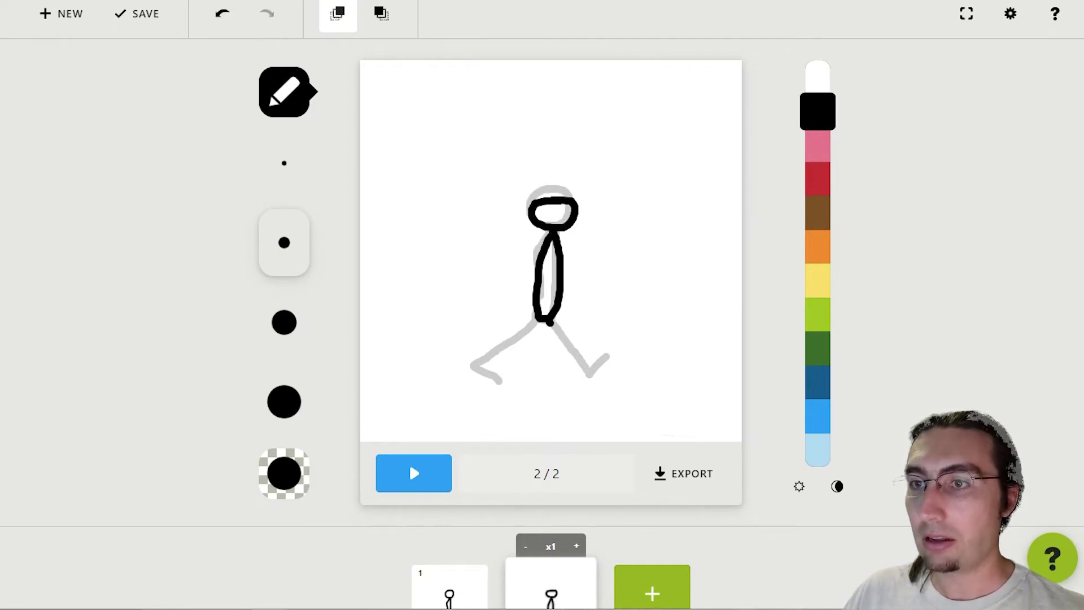
Draw the second frame's front leg bent with a flat foot, and redraw the rear leg bent back at the knee.
mouse_move(549, 321)
left_mouse_down()
mouse_move(580, 344)
mouse_move(591, 381)
left_mouse_up()
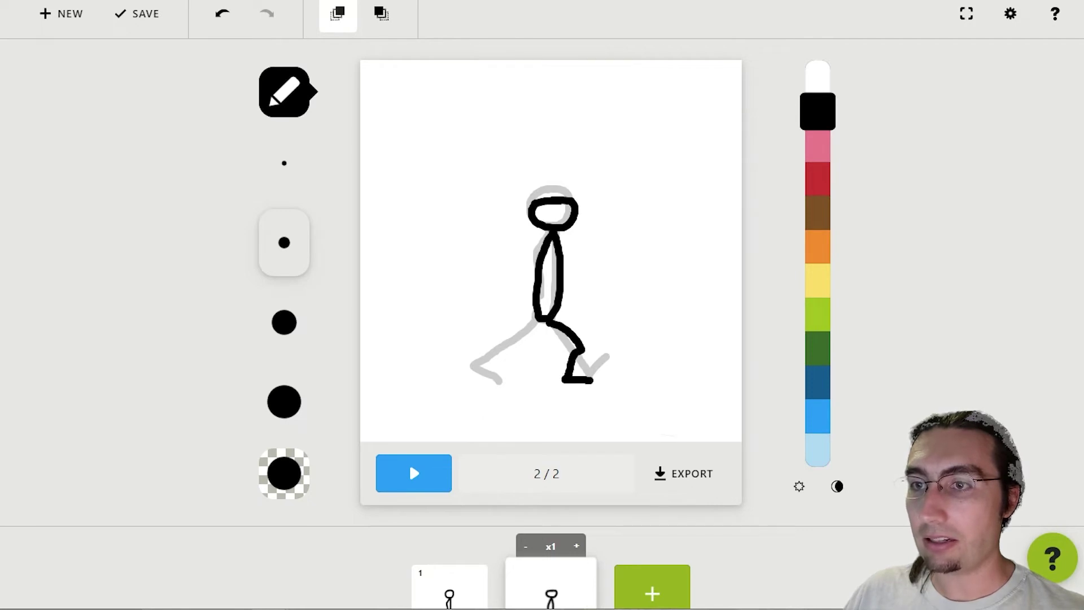
mouse_move(541, 321)
left_mouse_down()
mouse_move(507, 344)
mouse_move(536, 323)
mouse_move(516, 371)
mouse_move(495, 356)
left_mouse_up()
key("ctrl+z")
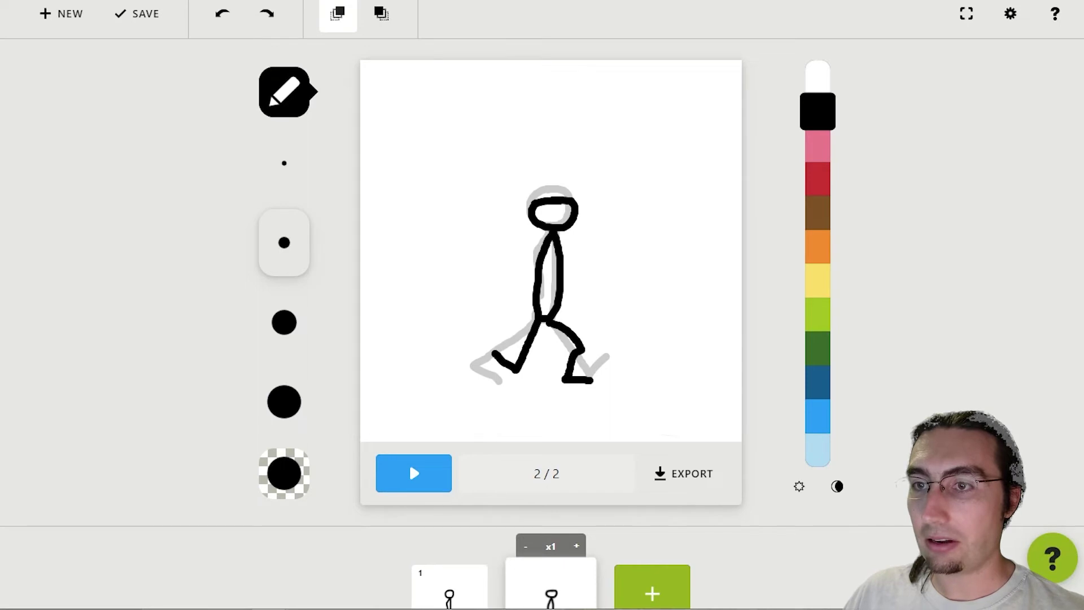
key("ctrl+z")
mouse_move(543, 319)
left_mouse_down()
mouse_move(528, 343)
mouse_move(497, 351)
left_mouse_up()
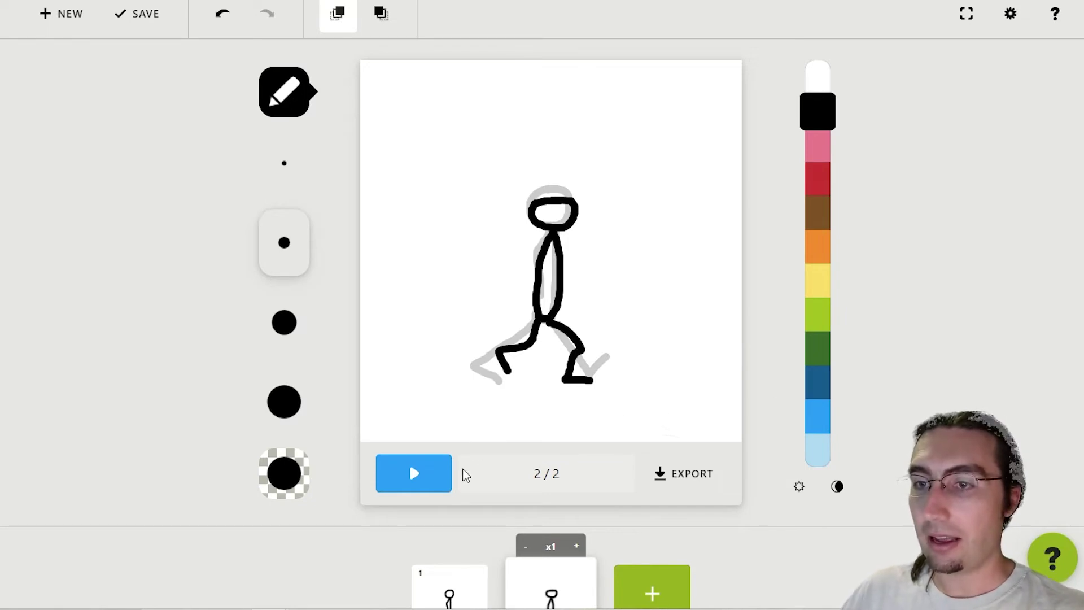
Add a third frame and draw the stick figure's head, torso and two legs crossing directly beneath the body.
scroll(629, 571, "down", 1)
left_click(653, 525)
scroll(576, 393, "up", 1)
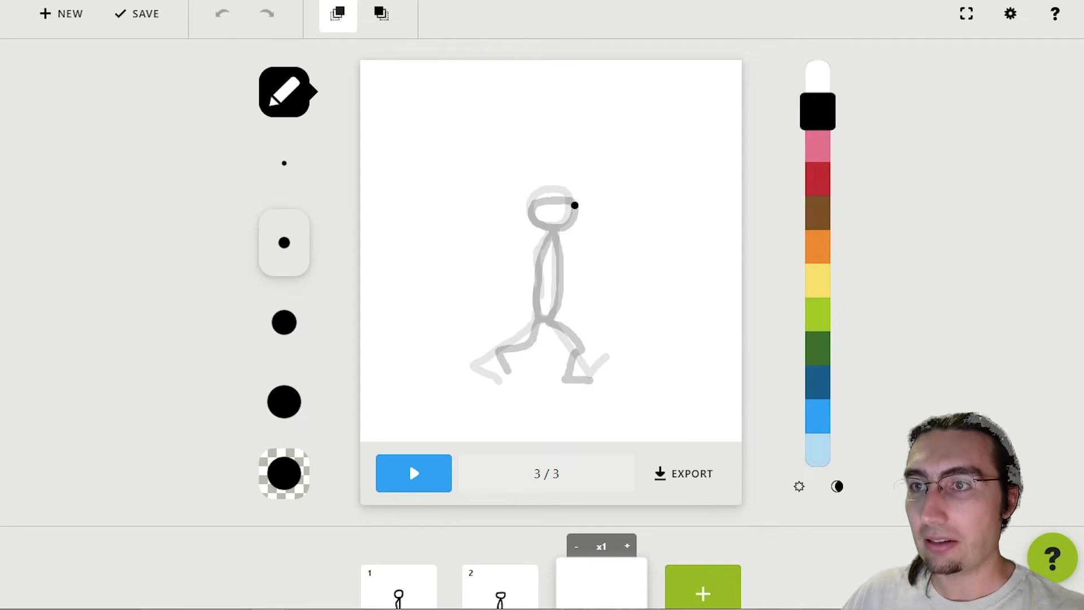
mouse_move(572, 192)
left_mouse_down()
mouse_move(549, 194)
mouse_move(539, 217)
mouse_move(571, 228)
mouse_move(571, 194)
left_mouse_up()
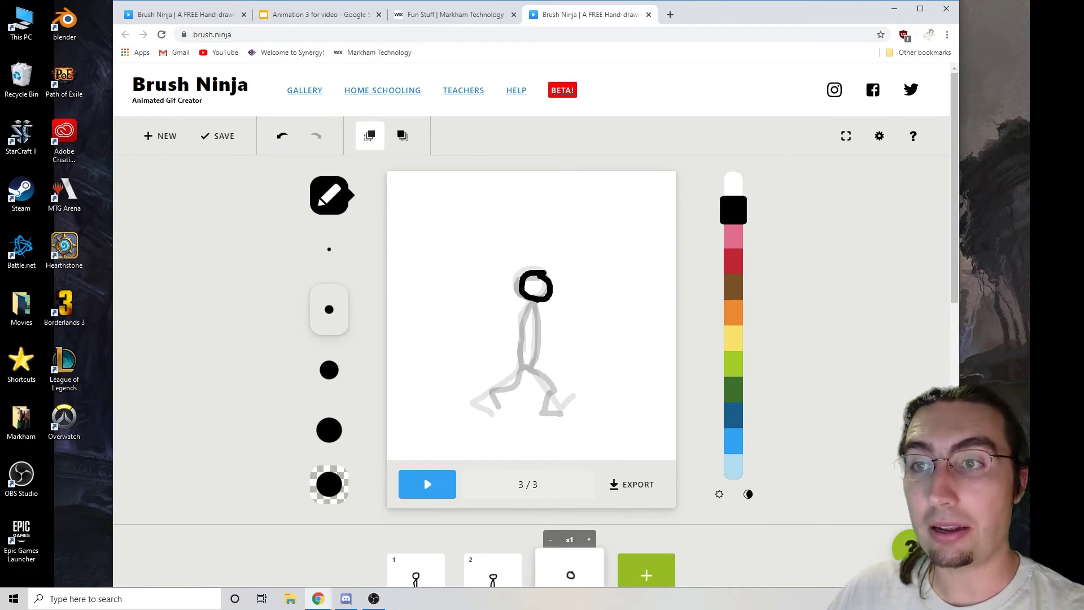
mouse_move(519, 326)
left_mouse_down()
mouse_move(527, 365)
mouse_move(541, 306)
left_mouse_up()
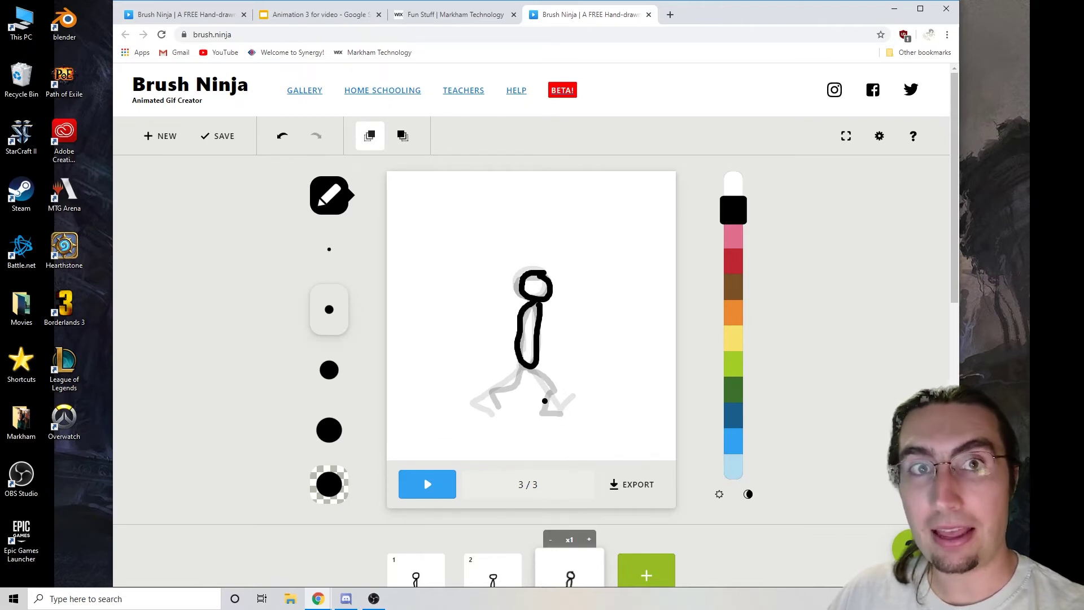
left_click_drag(535, 372, 533, 414)
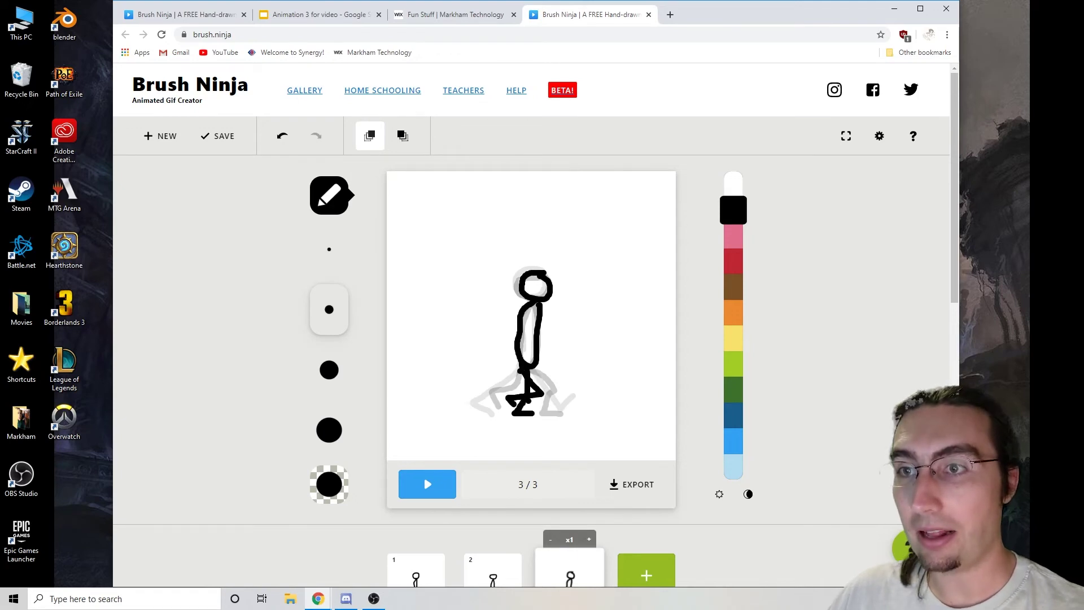
Add a fourth frame and draw a slightly raised stick figure with one leg behind and the other bent forward.
left_click(645, 573)
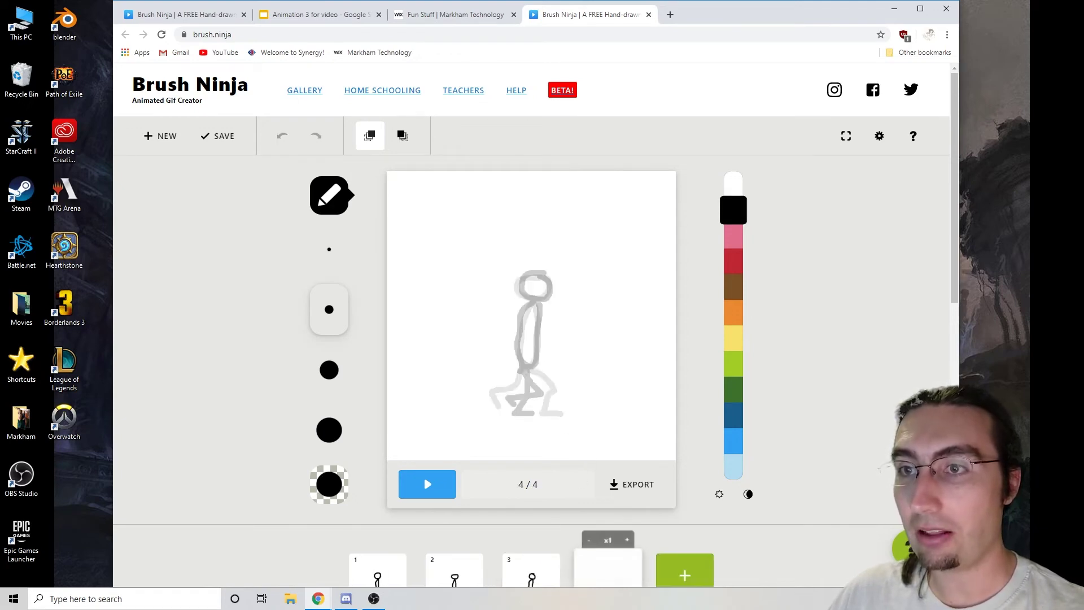
mouse_move(545, 268)
left_mouse_down()
mouse_move(518, 283)
mouse_move(542, 264)
mouse_move(517, 418)
left_mouse_up()
left_click_drag(528, 369, 545, 402)
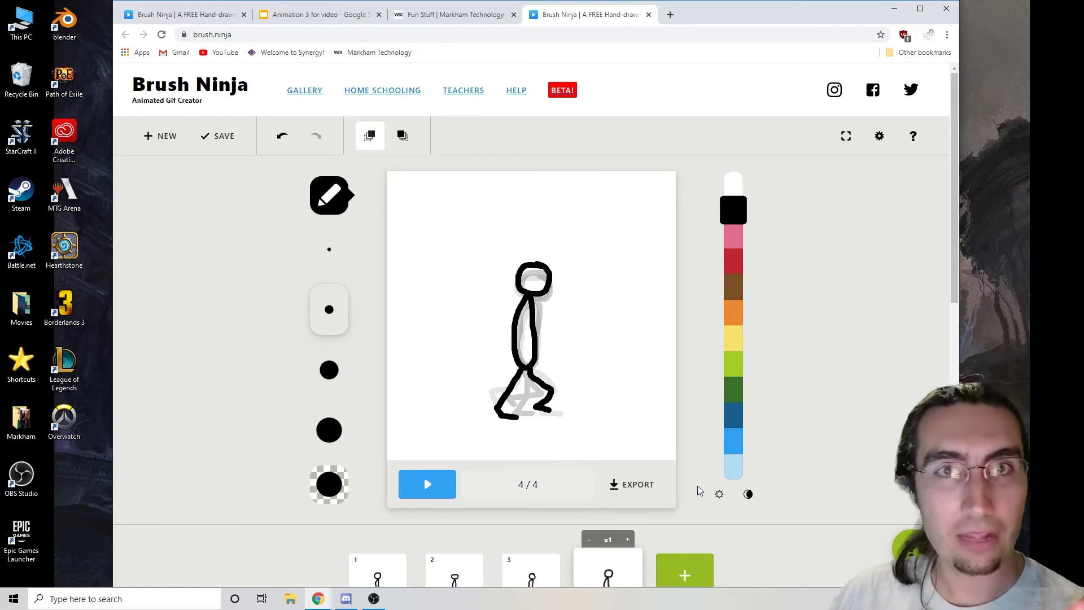
Play the four-frame walking animation and stop the playback.
scroll(700, 490, "down", 1)
scroll(700, 490, "up", 1)
scroll(617, 491, "down", 2)
left_click(424, 371)
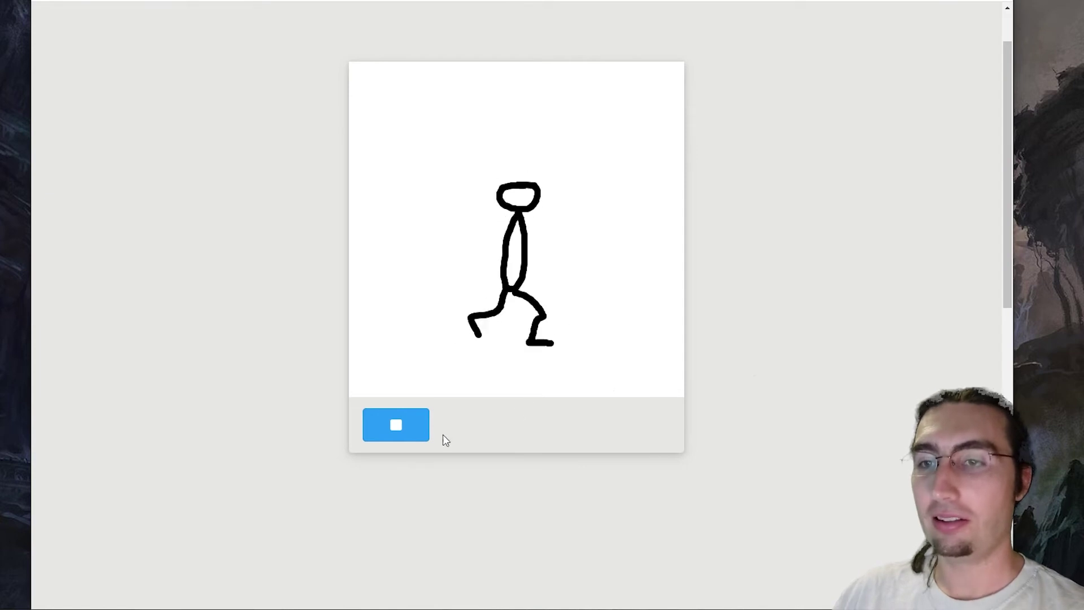
left_click(423, 432)
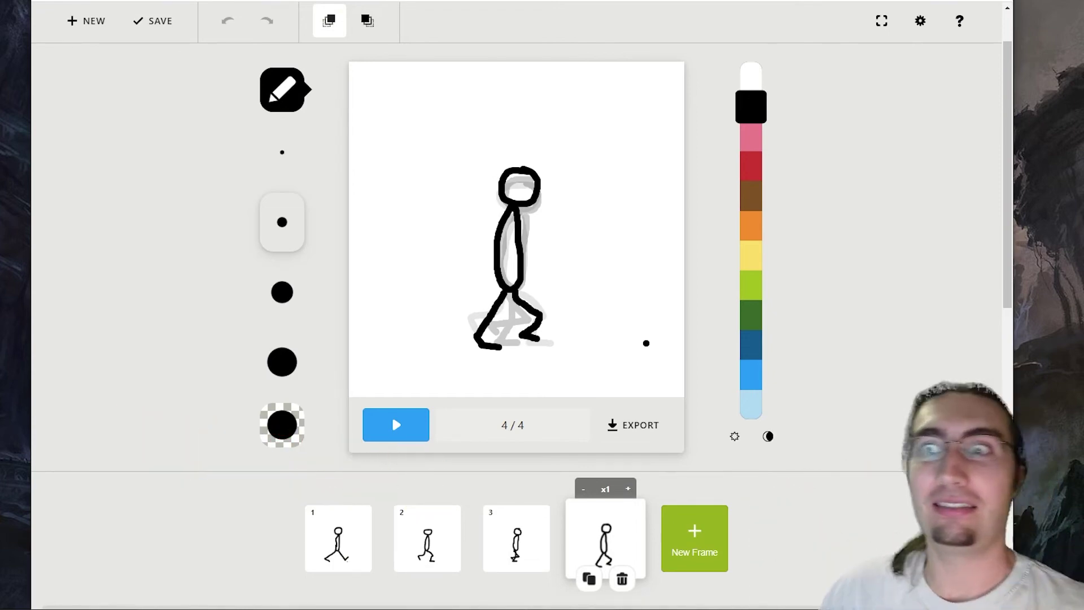
Add four blank frames, placing one after each of the four drawn frames.
left_click(692, 534)
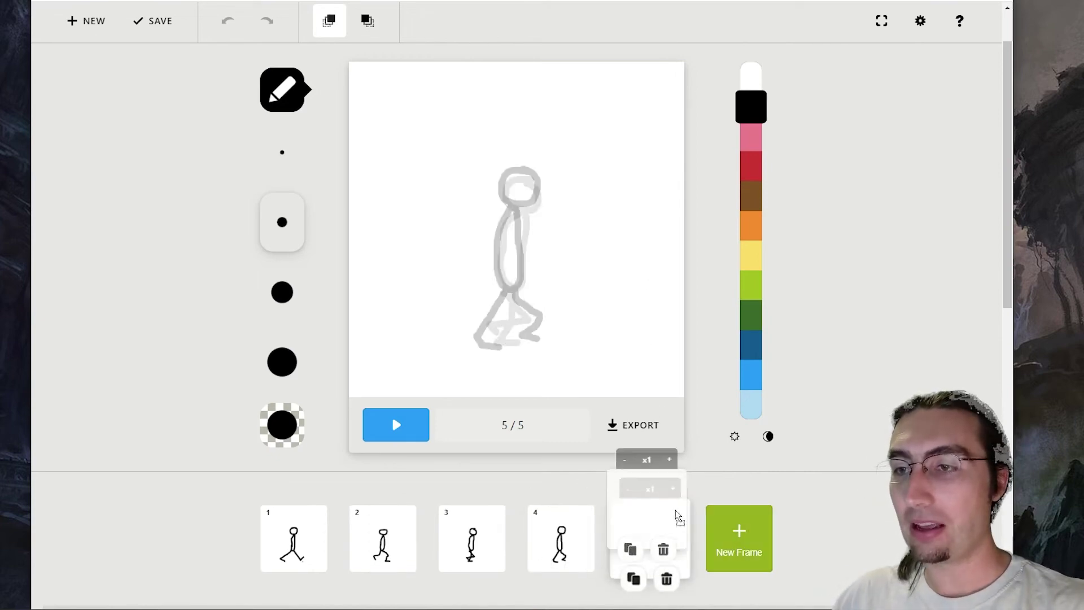
left_click_drag(672, 525, 376, 536)
left_click(731, 539)
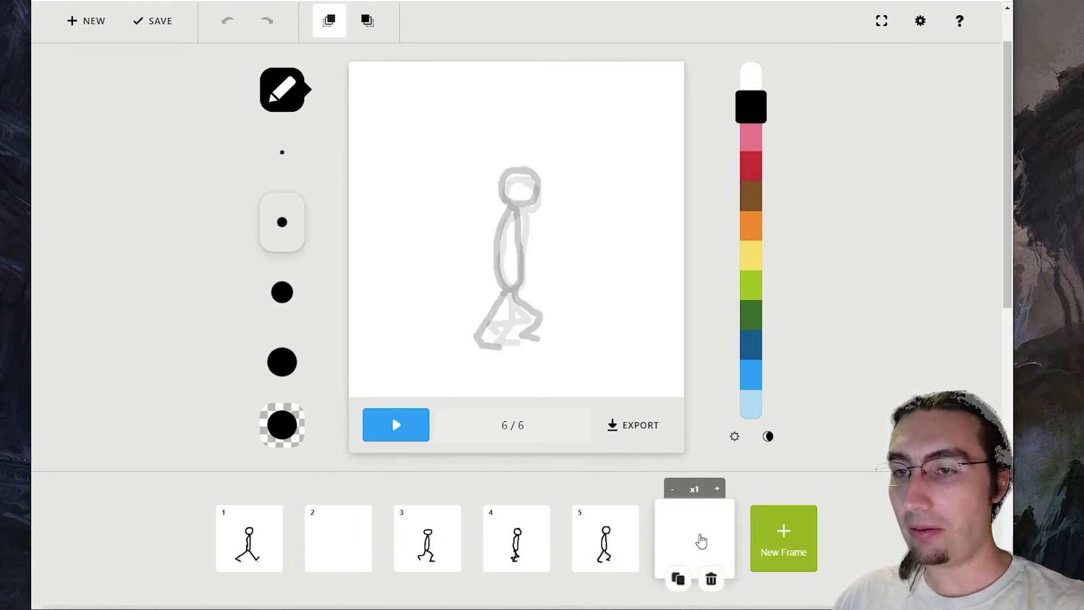
left_click_drag(699, 537, 497, 533)
left_click(774, 525)
left_click_drag(759, 531, 666, 538)
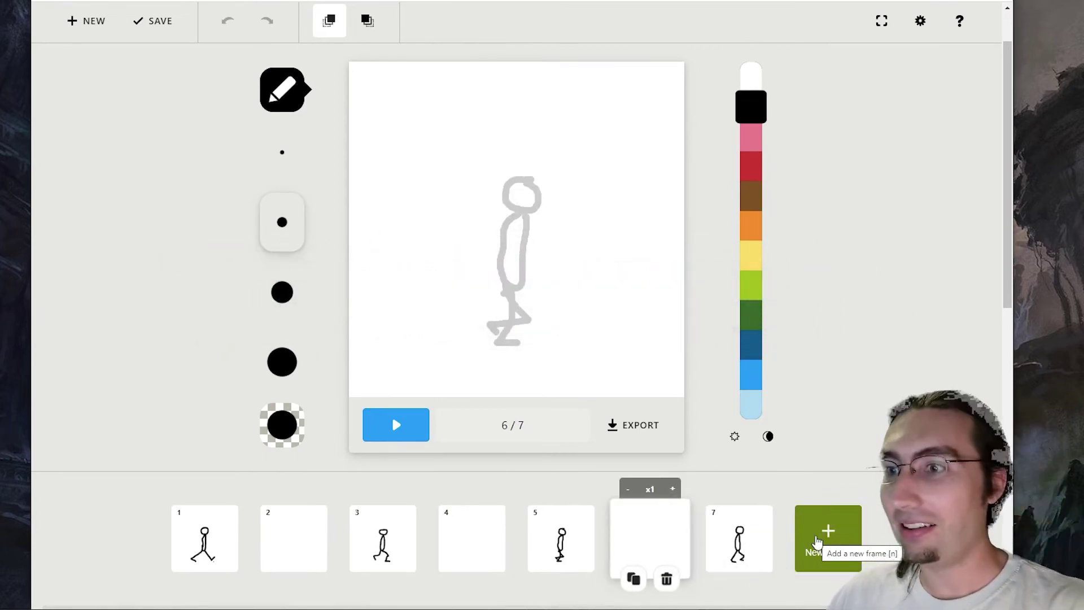
left_click(817, 541)
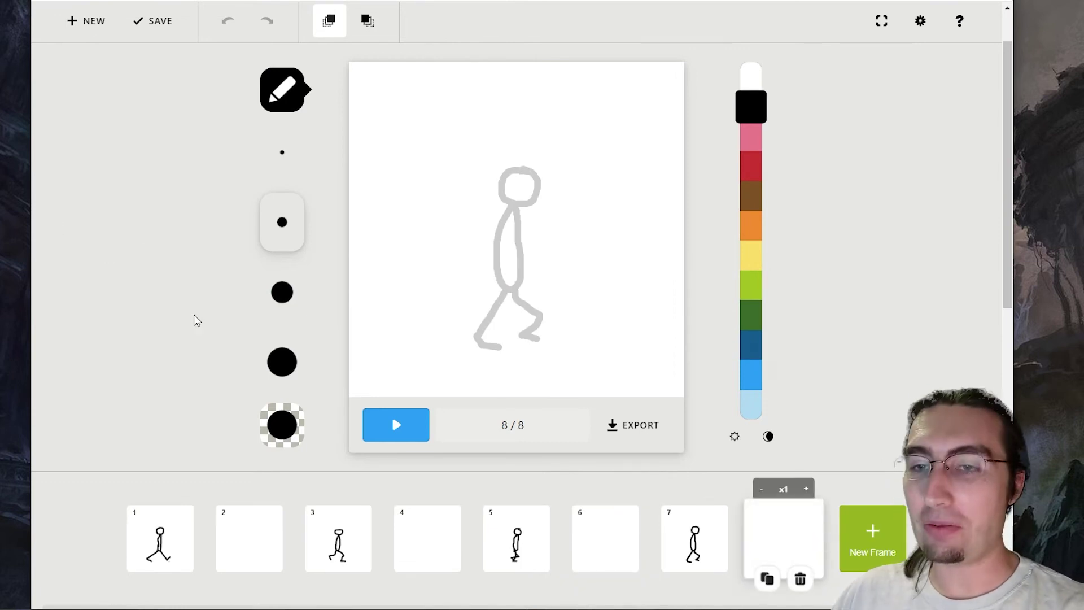
Select the blank second frame and turn on the onion skin of the next frame as well.
mouse_move(249, 535)
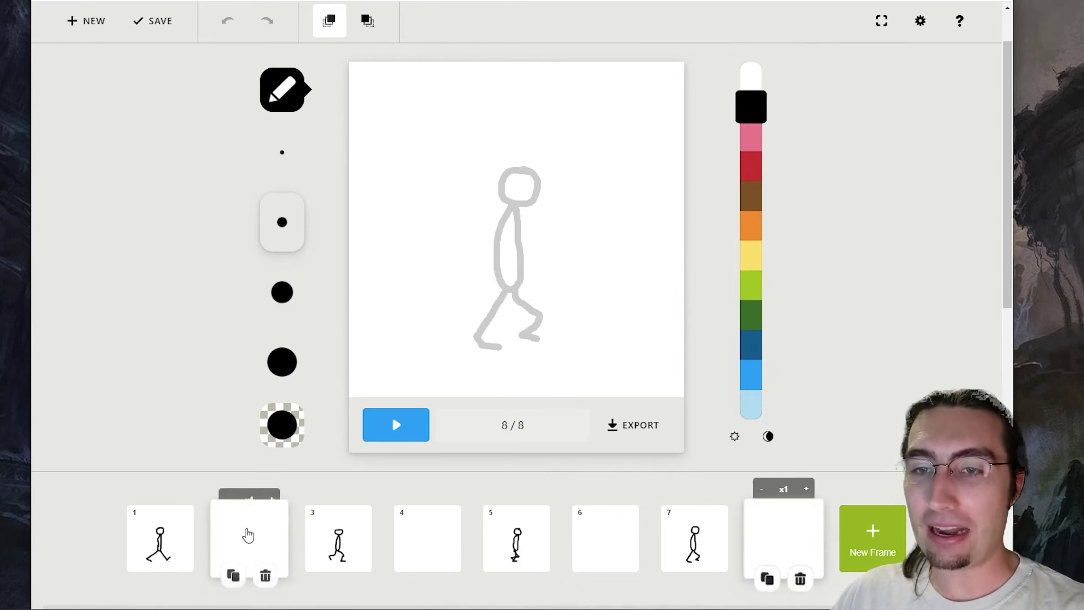
left_click(267, 553)
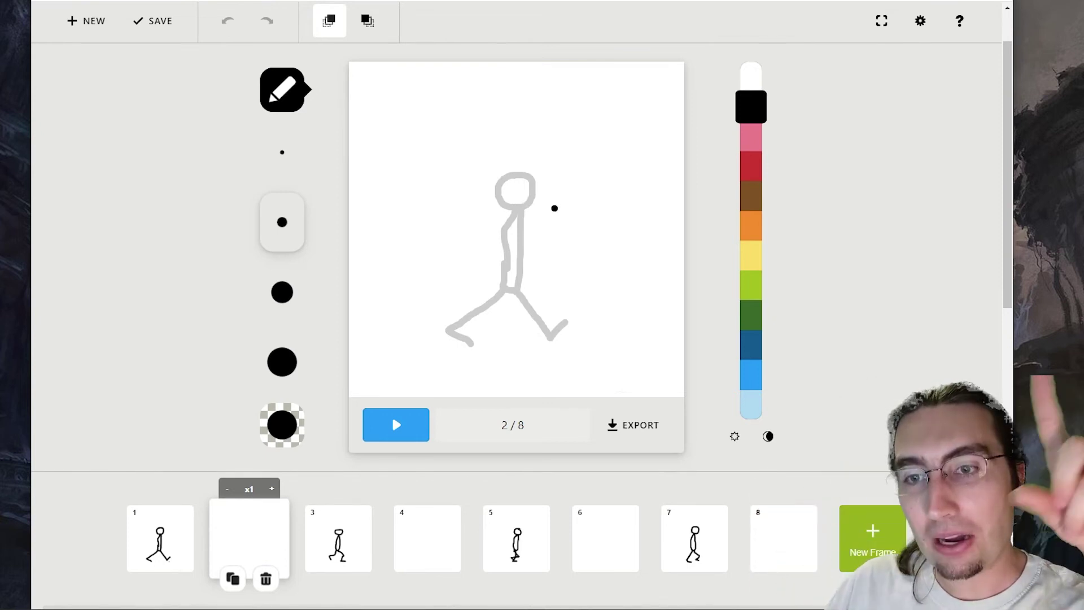
mouse_move(145, 554)
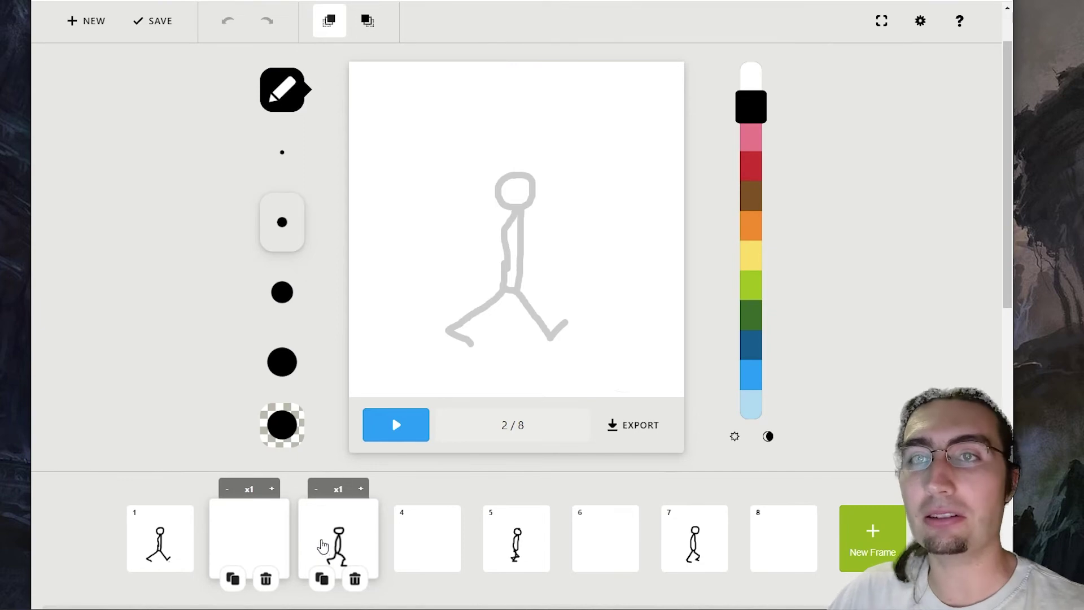
left_click(368, 22)
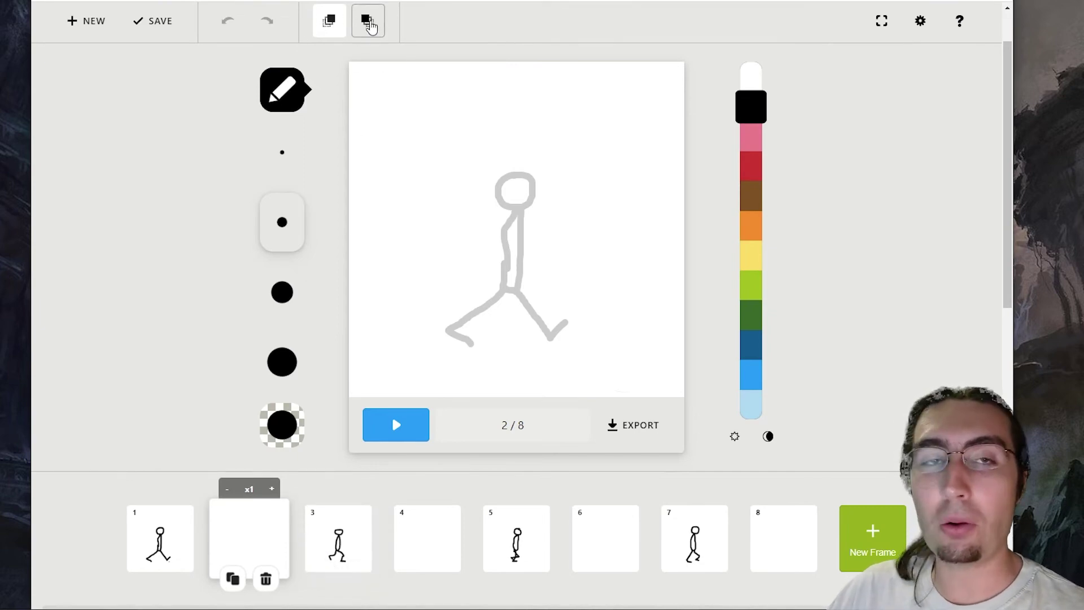
left_click(368, 22)
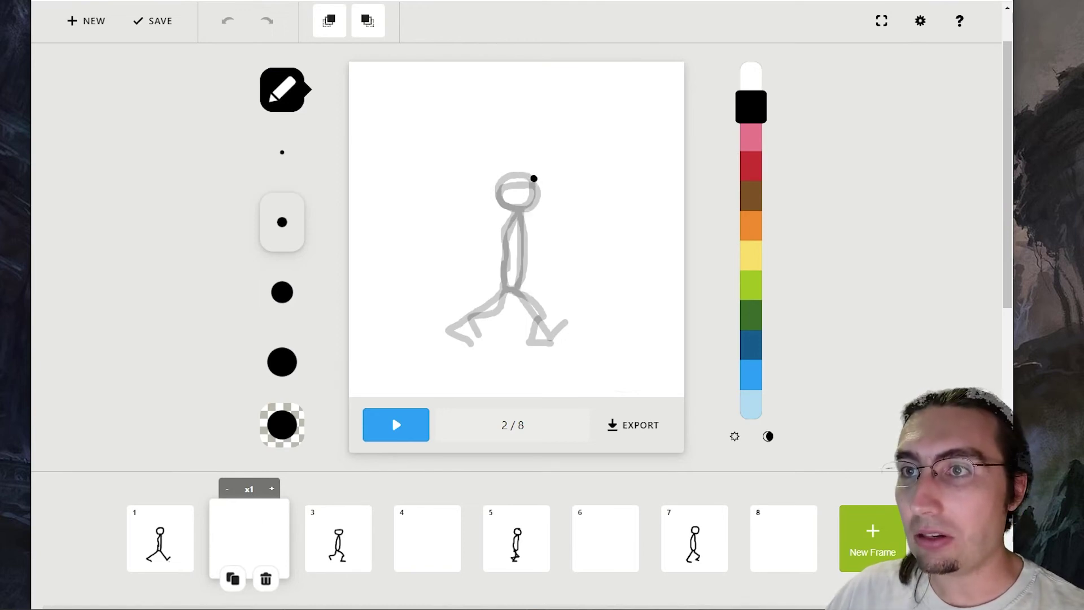
Draw the in-between stick figure on frame 2, with head, torso and both legs midway between the neighbouring frames' poses.
mouse_move(534, 178)
left_mouse_down()
mouse_move(507, 176)
mouse_move(494, 189)
left_mouse_up()
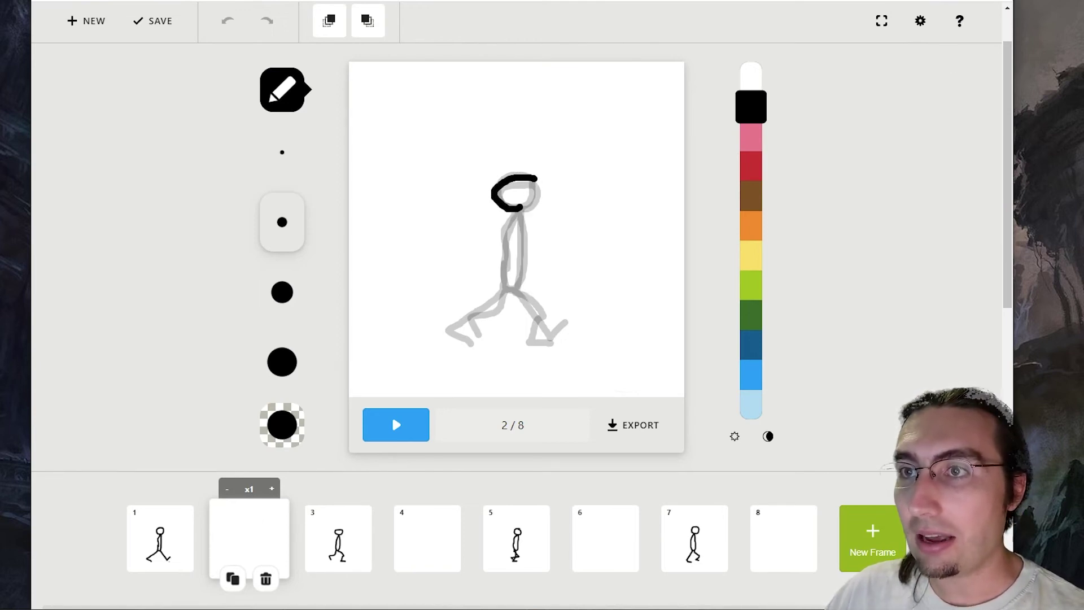
key("ctrl+z")
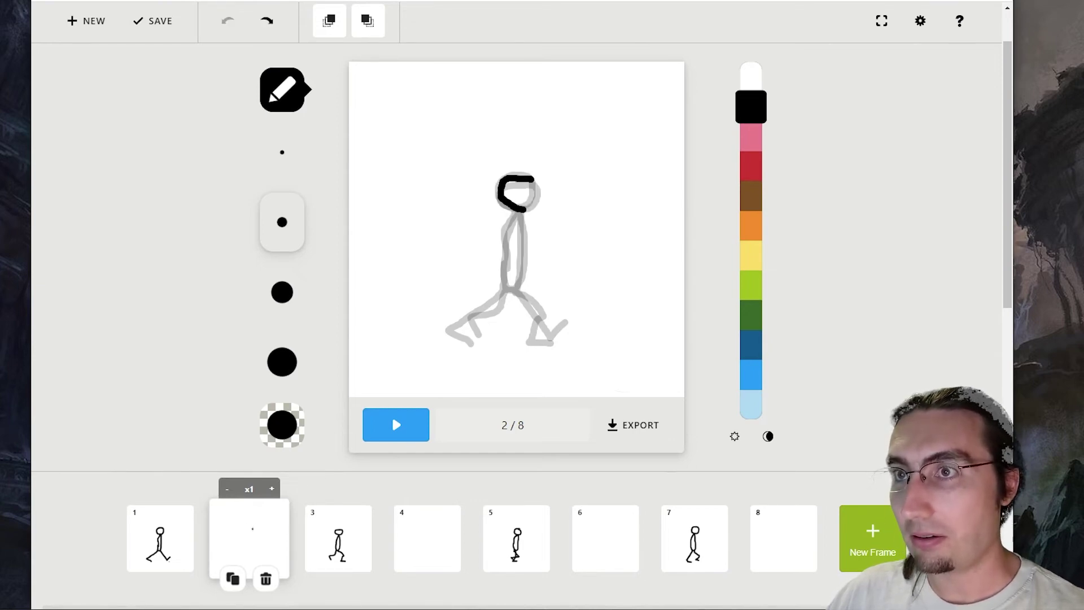
key("ctrl+y")
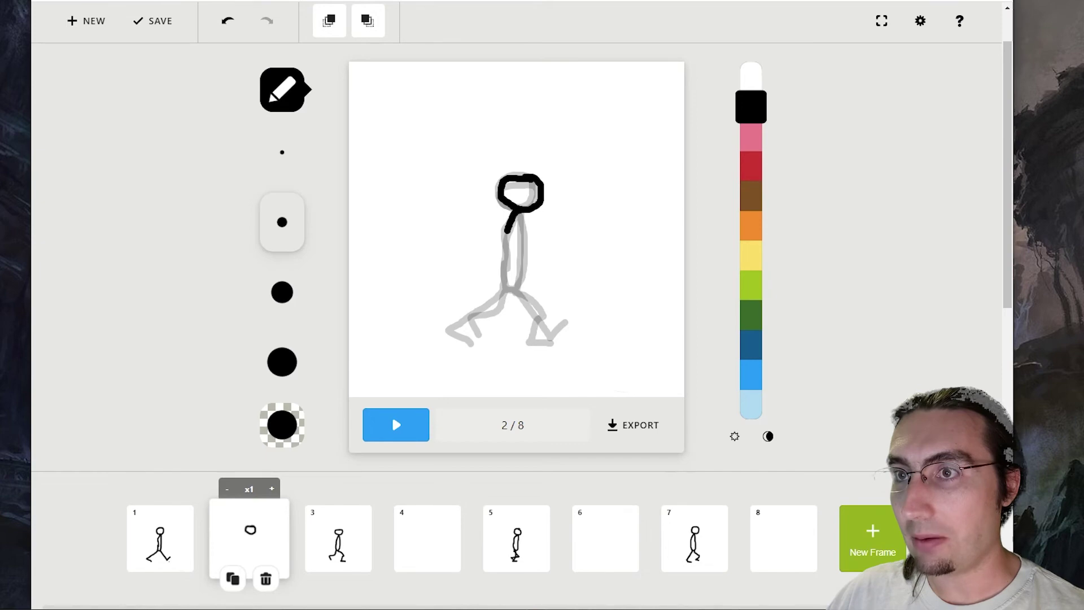
left_click_drag(506, 231, 509, 288)
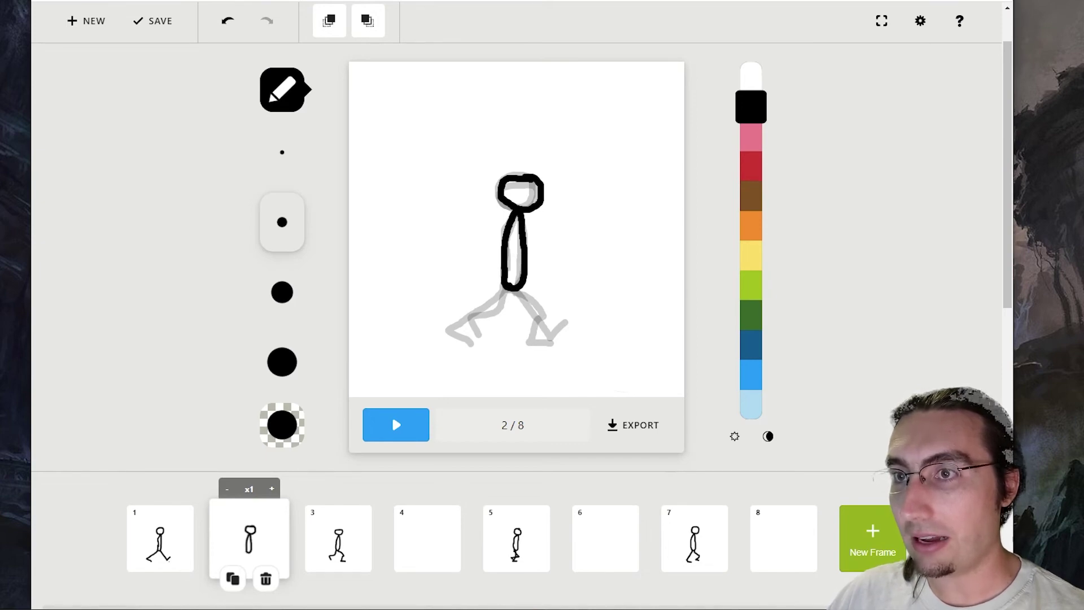
mouse_move(508, 288)
left_mouse_down()
mouse_move(492, 314)
mouse_move(462, 324)
mouse_move(477, 341)
left_mouse_up()
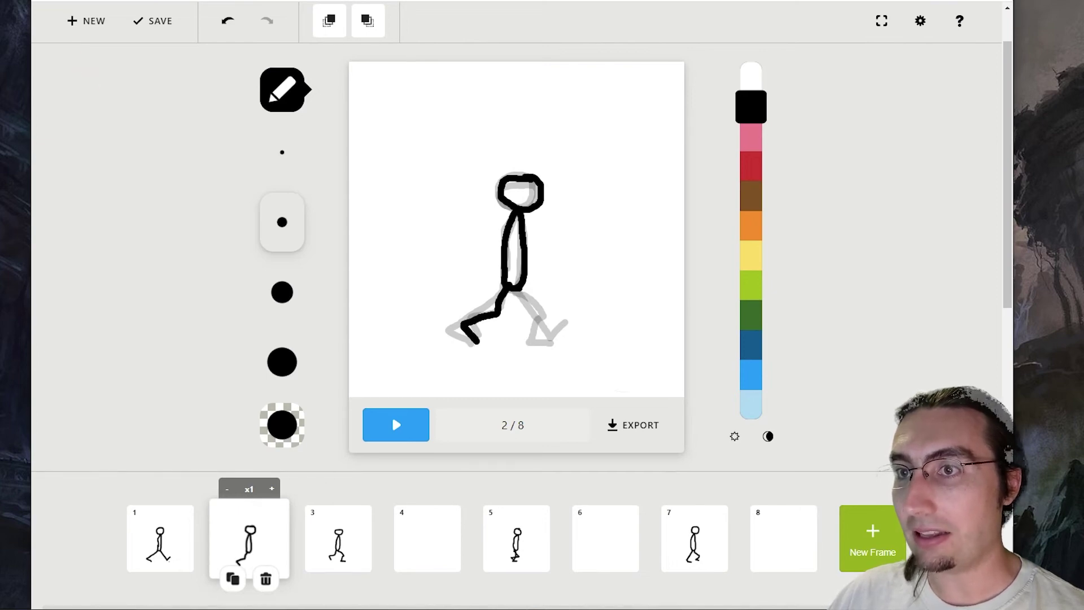
left_click_drag(508, 289, 552, 342)
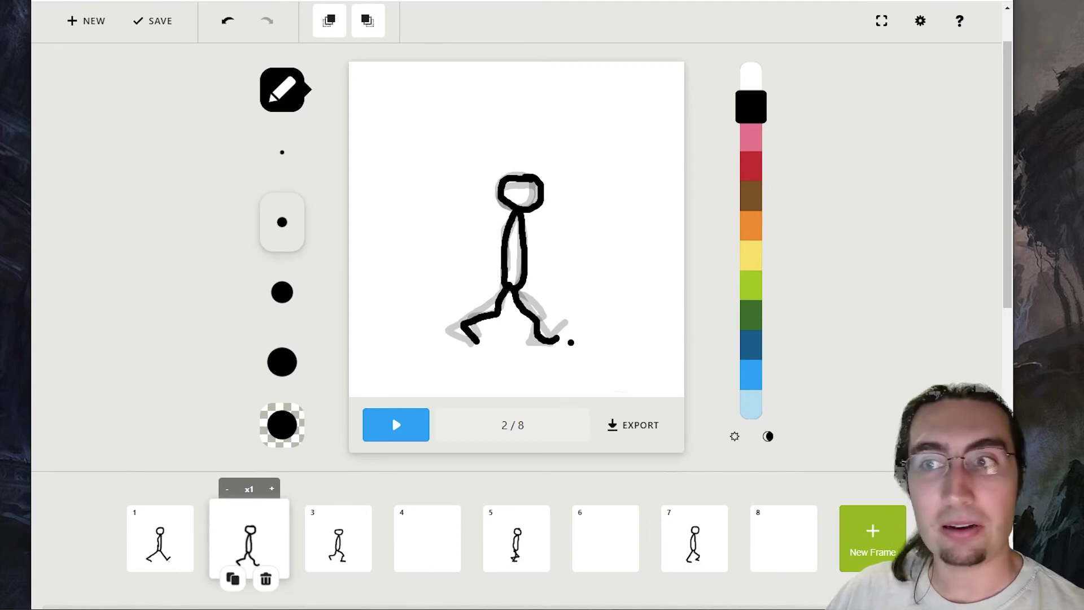
Try adding another blank frame and moving it between frames 2 and 3.
left_click(423, 538)
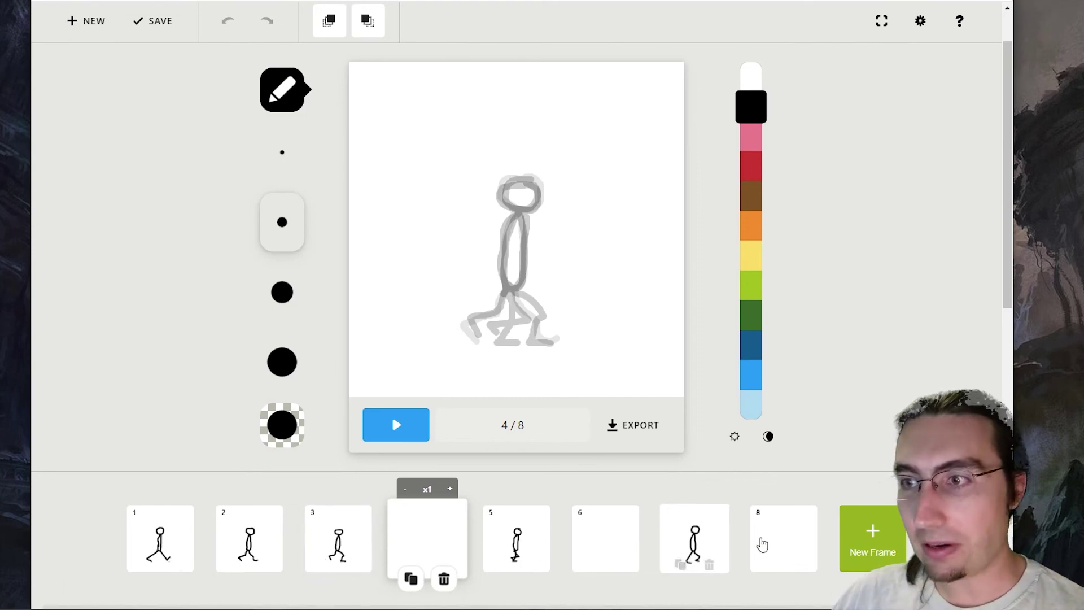
left_click(858, 529)
left_click_drag(714, 542, 240, 550)
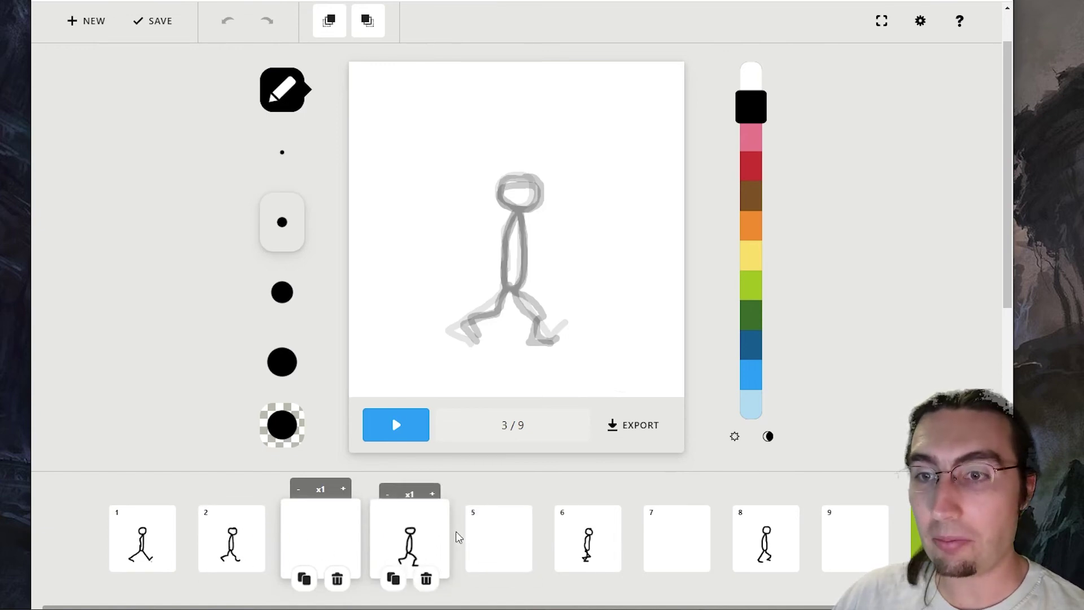
Select the blank frame 5 and draw the in-between figure's head, guided by the onion skins of frames 4 and 6.
left_click(511, 535)
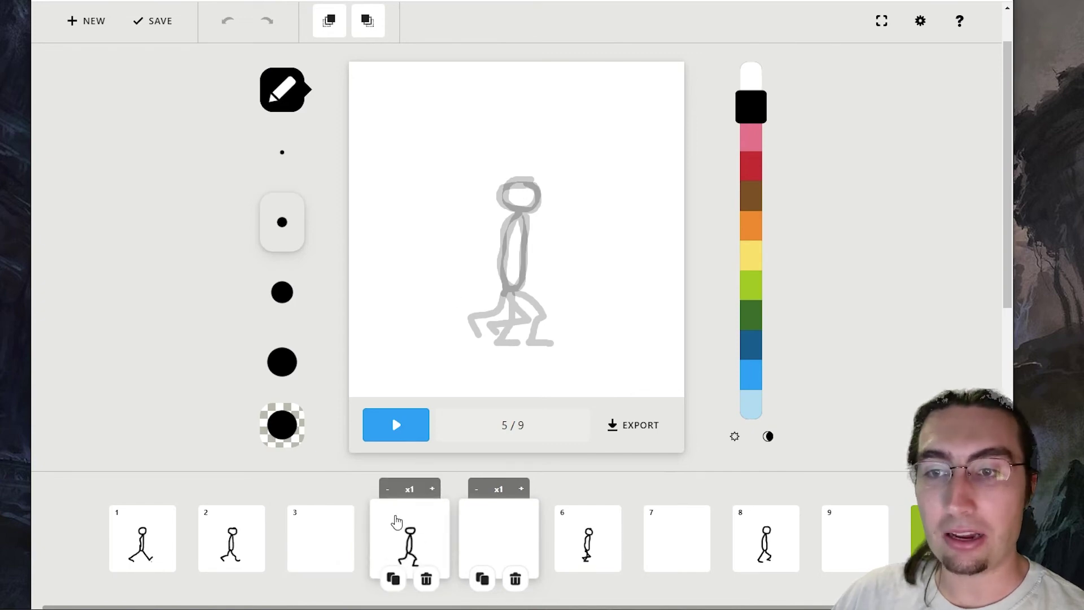
left_click(438, 546)
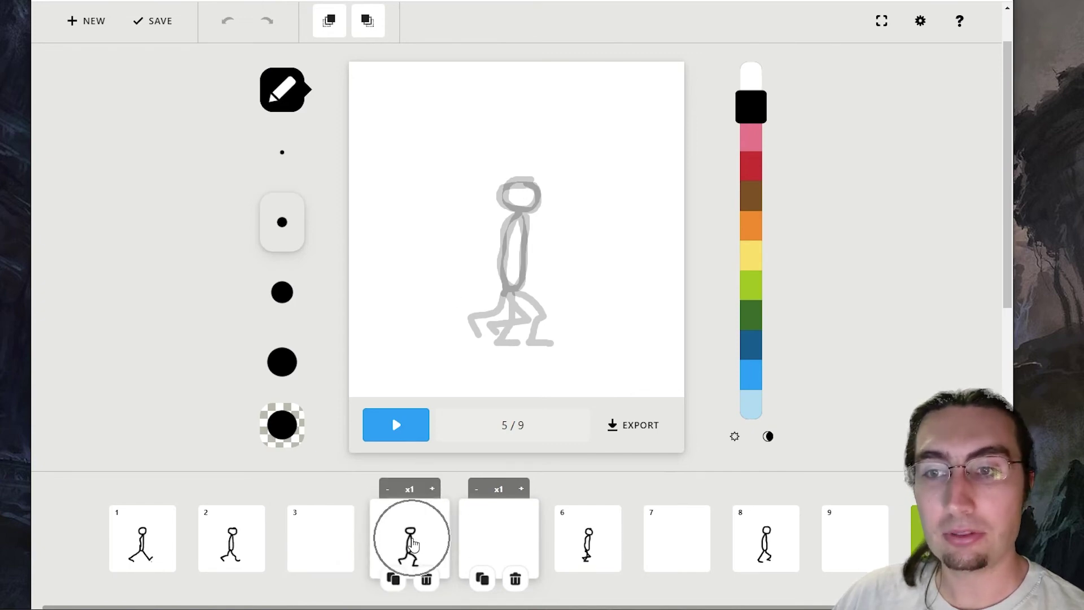
left_click(591, 546)
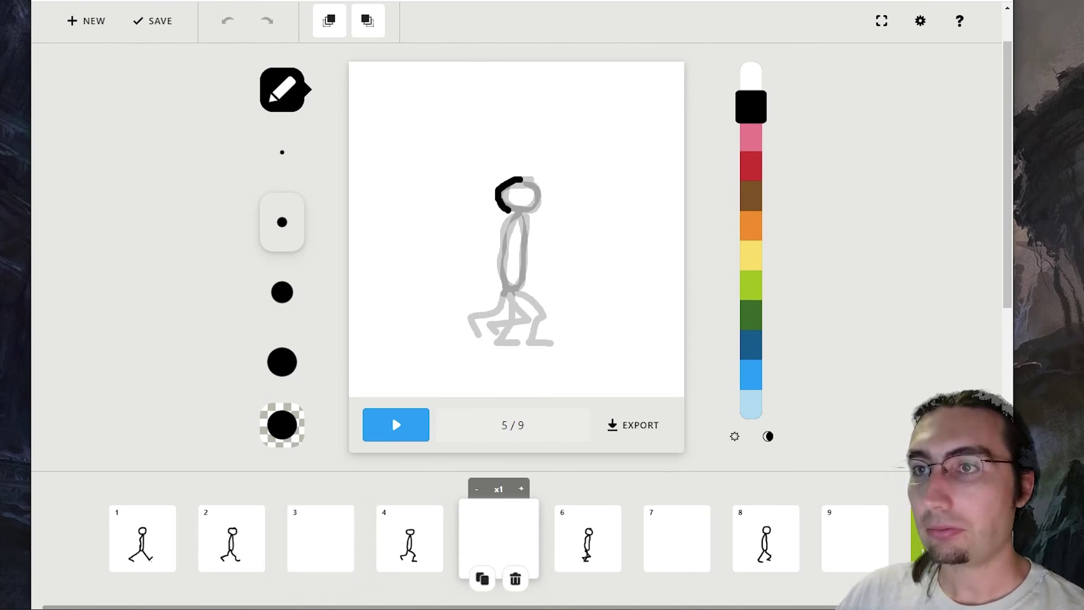
left_click_drag(541, 205, 518, 183)
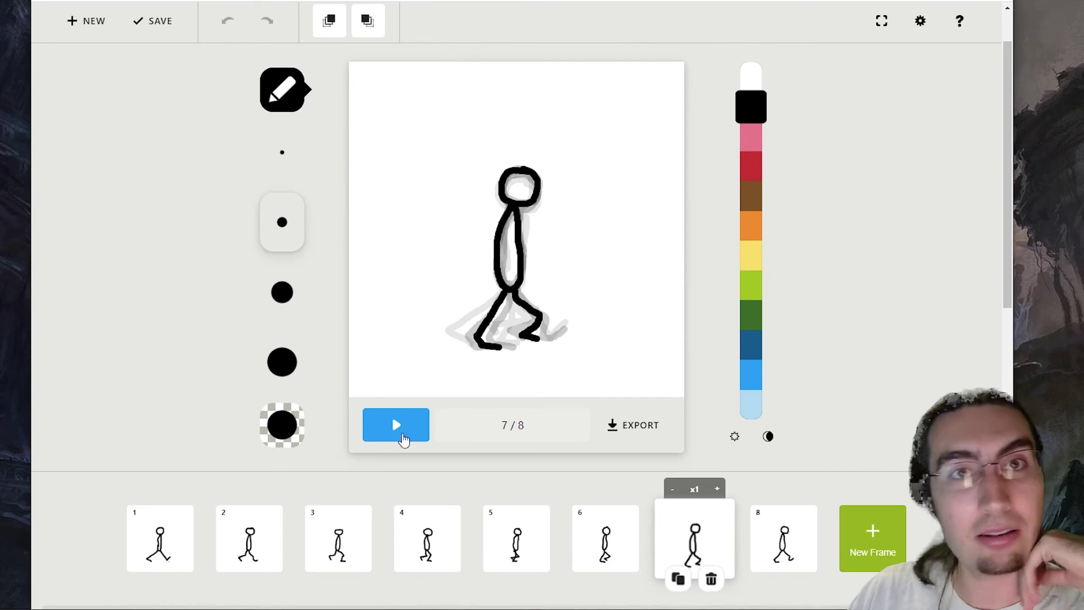
Play the eight-frame walking animation with its in-between drawings and stop the playback.
left_click(402, 435)
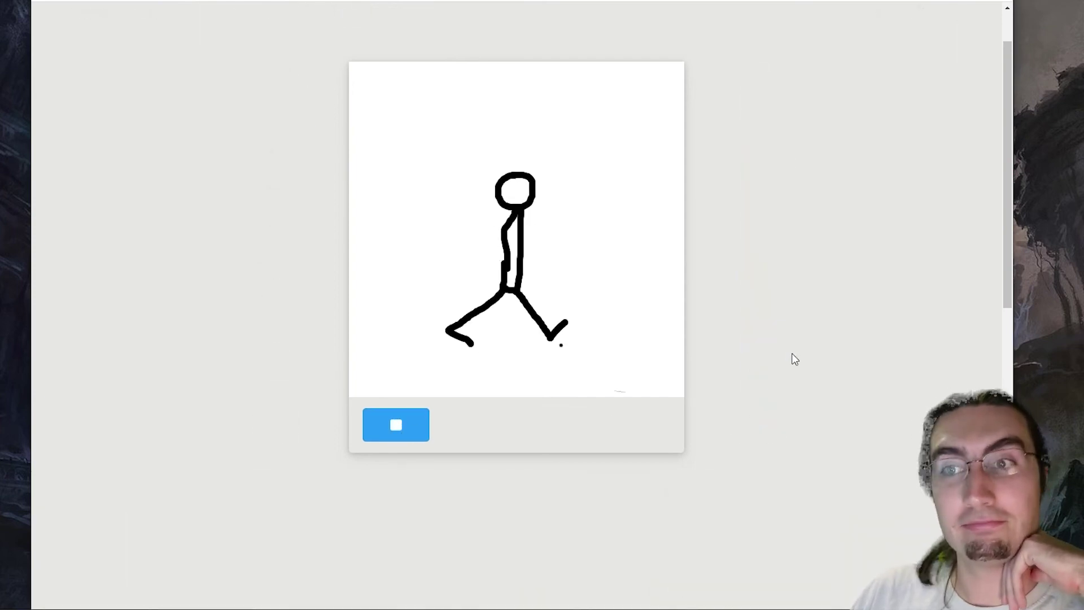
left_click(398, 427)
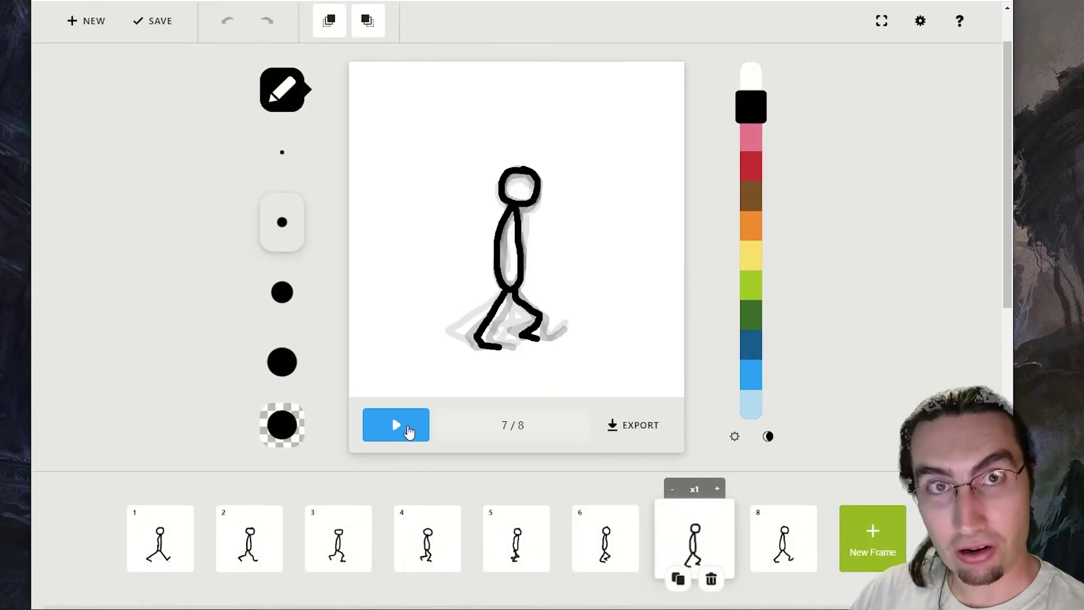
Export the eight-frame walking animation as a standard animated GIF and save the generated file.
left_click(641, 429)
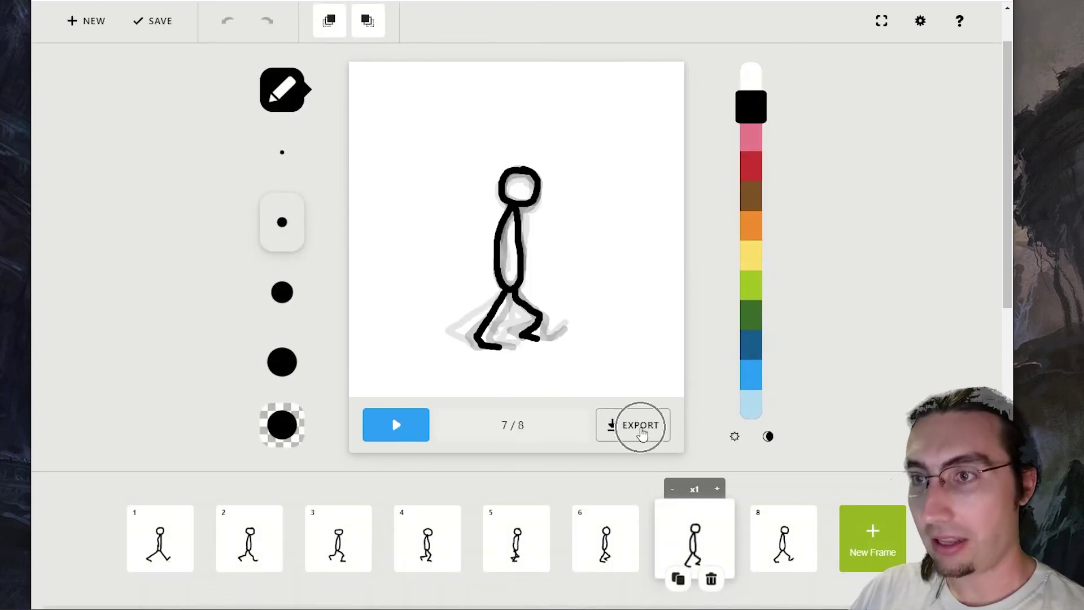
left_click(642, 432)
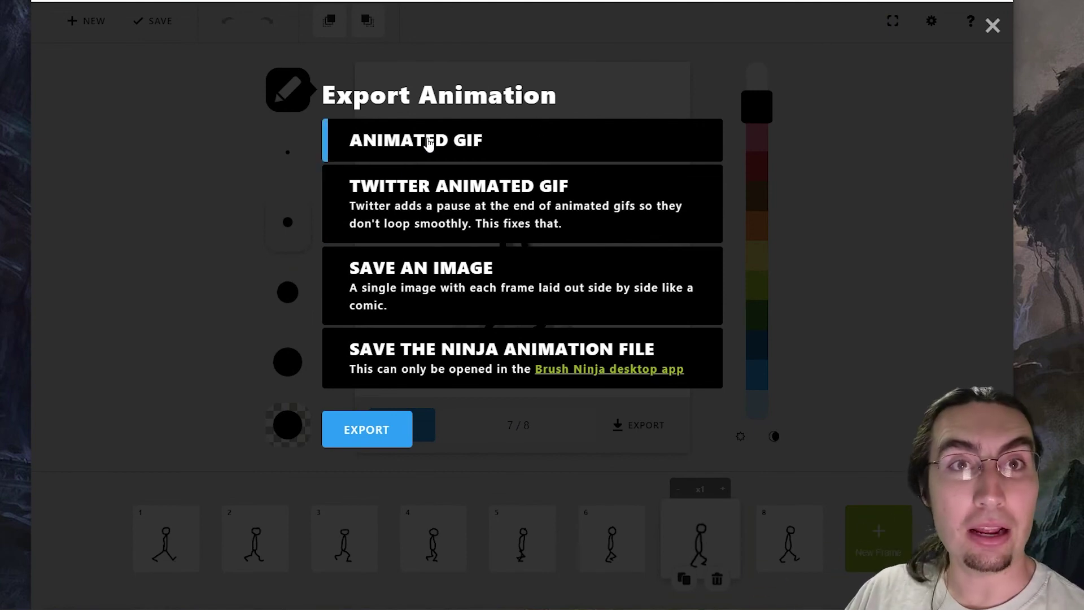
left_click(497, 142)
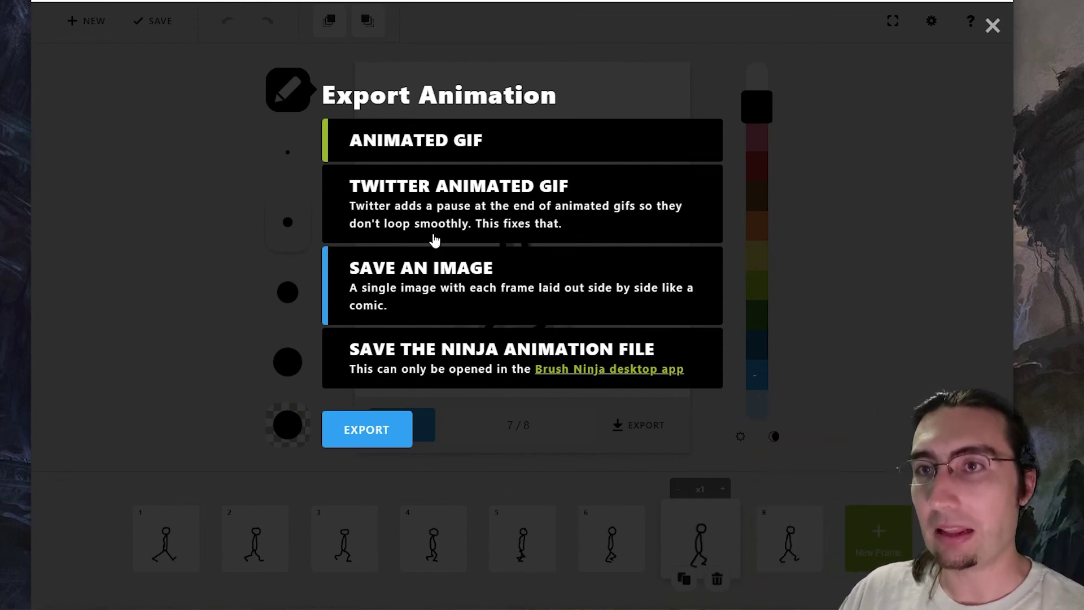
left_click(428, 148)
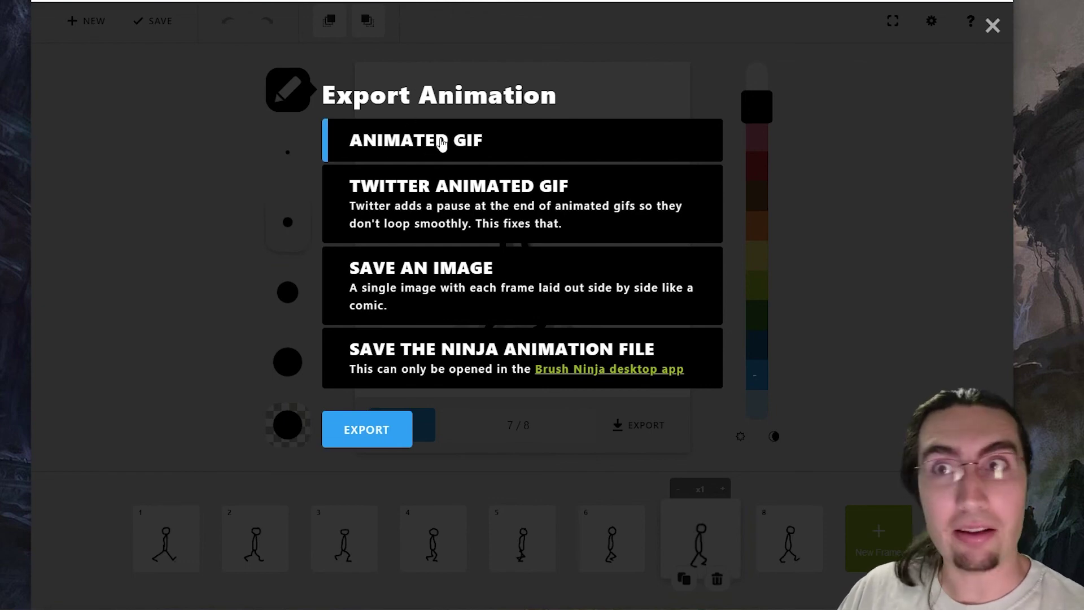
left_click(380, 433)
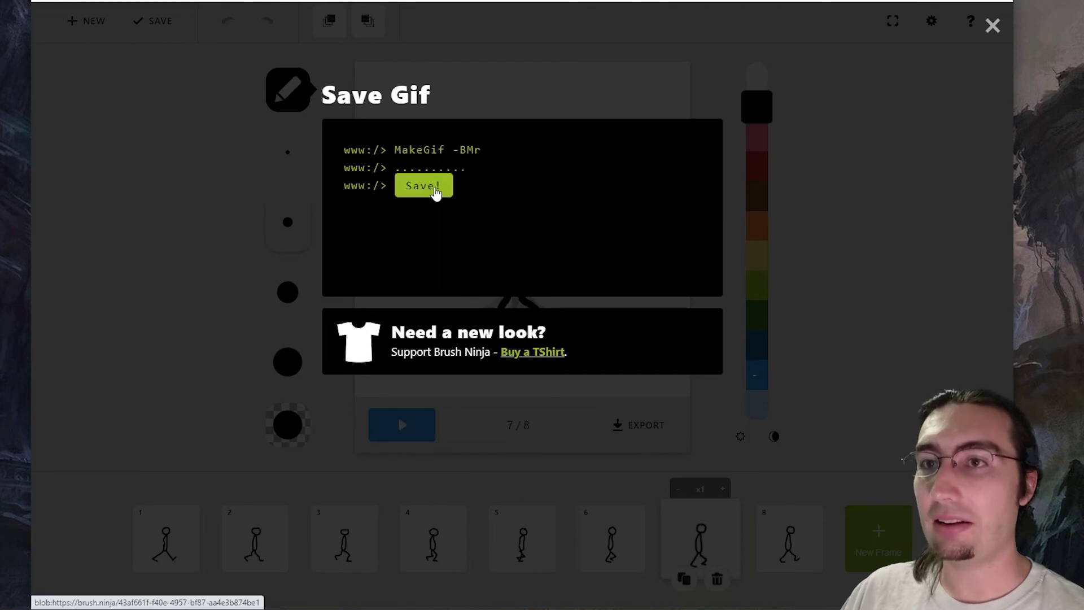
left_click(434, 192)
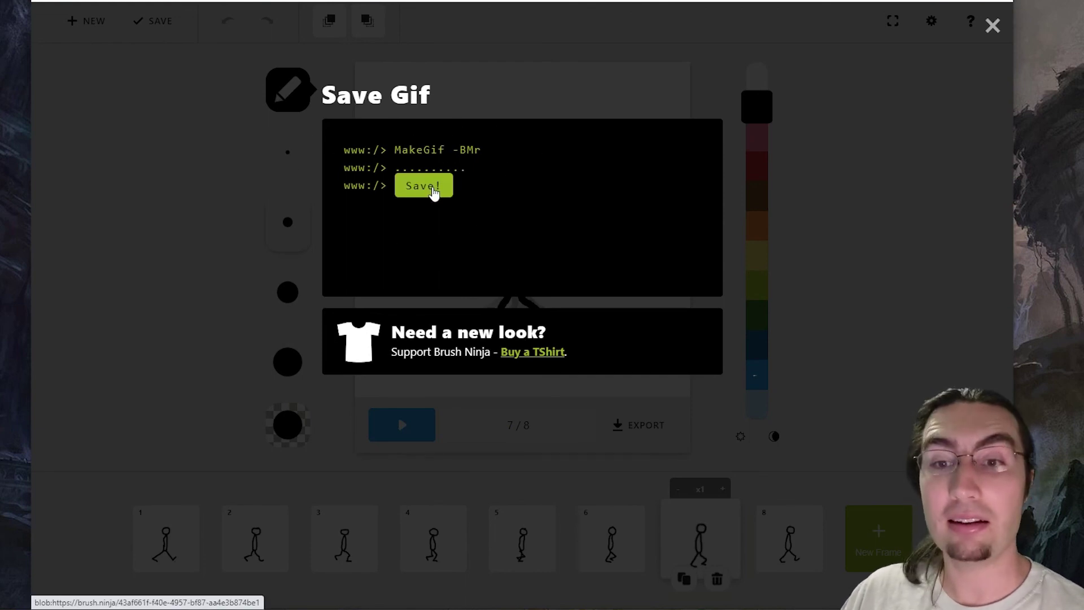